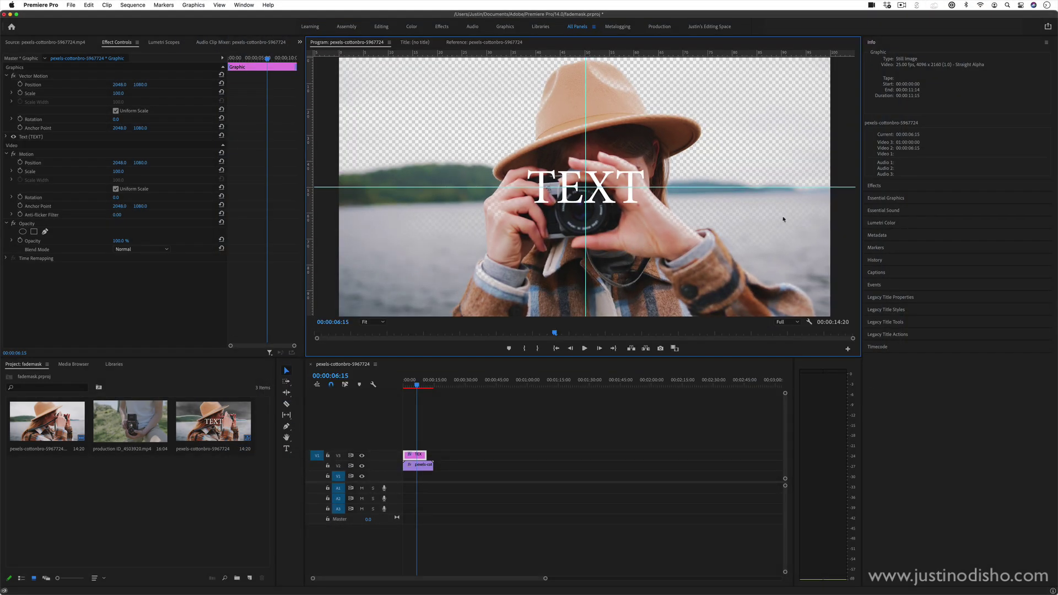
Step: Scrub the sequence playhead to 00:00:07:05 on the TEXT title shot
click(410, 385)
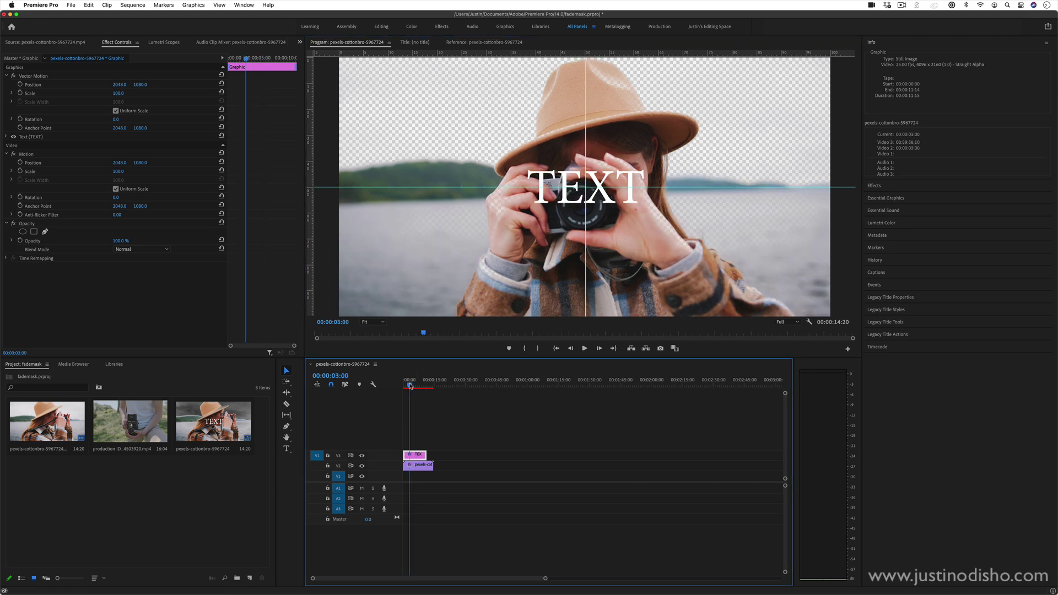
drag(411, 385, 419, 384)
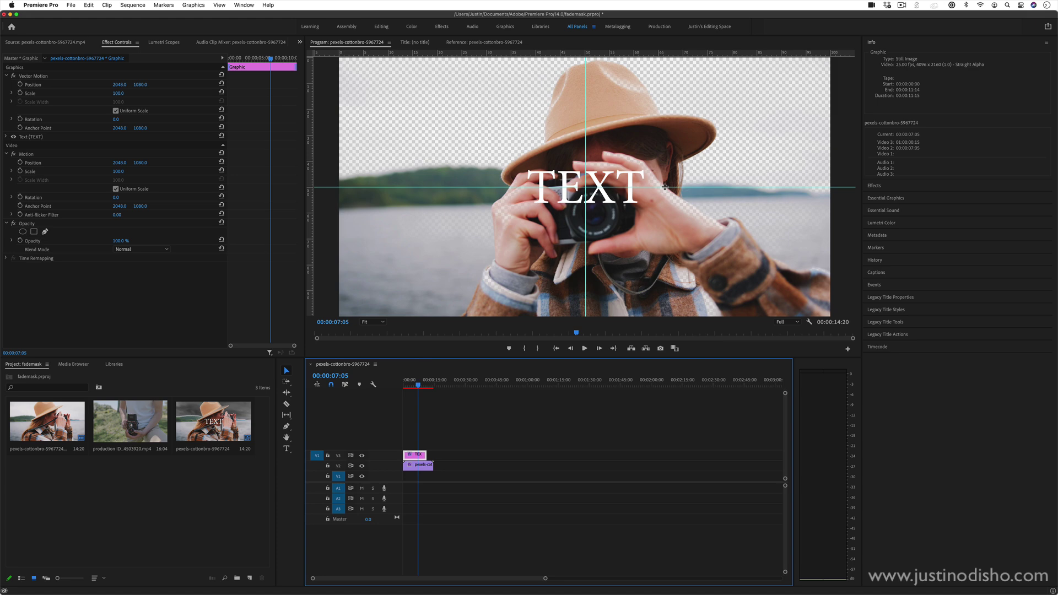
Step: Reset the workspace to its saved layout through Window > Workspaces, then reopen the Window menu
click(244, 5)
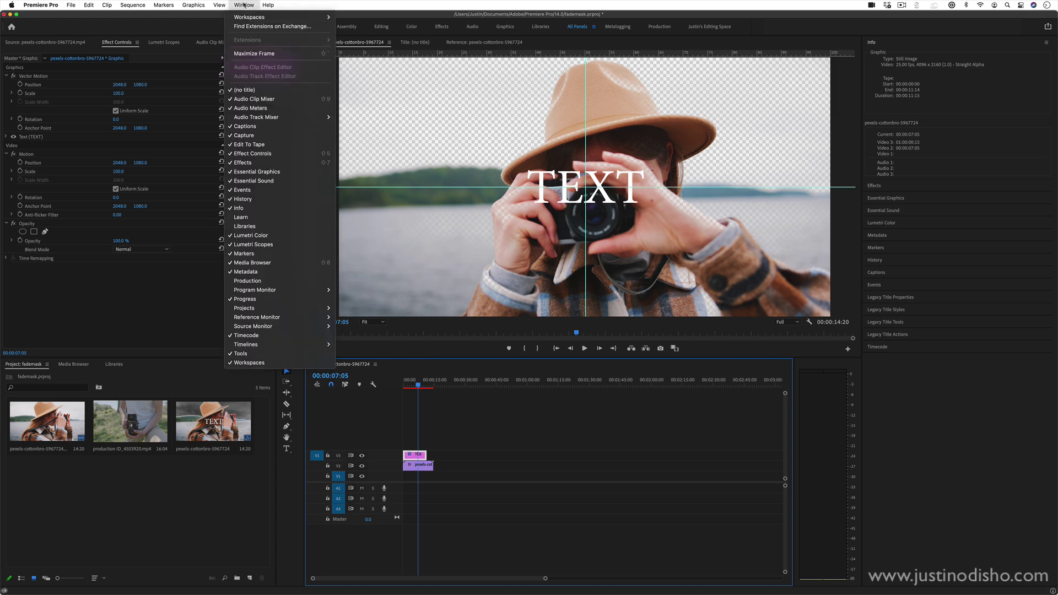
mouse_move(281, 17)
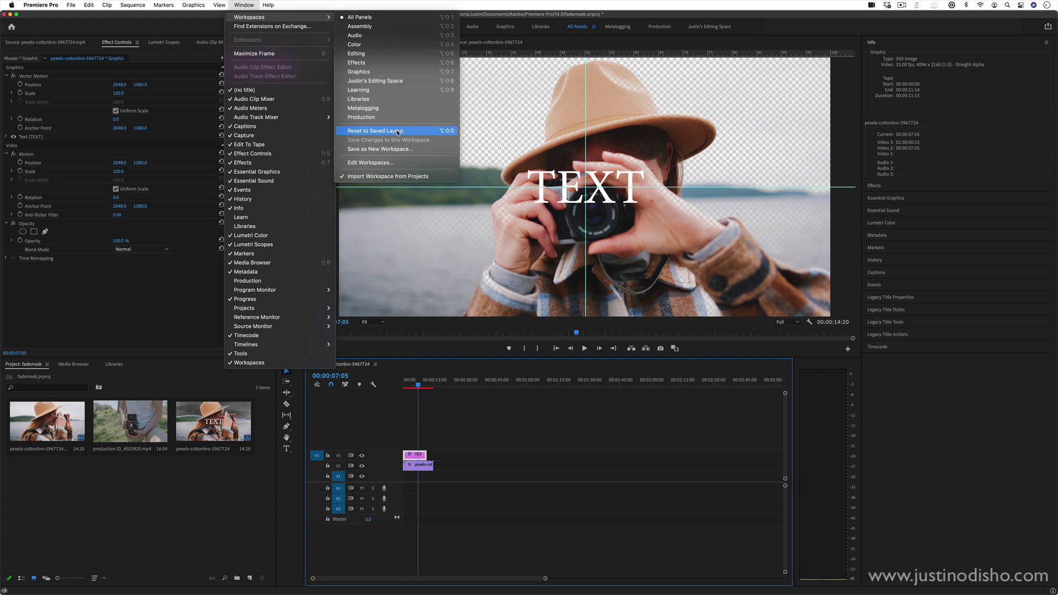
click(397, 131)
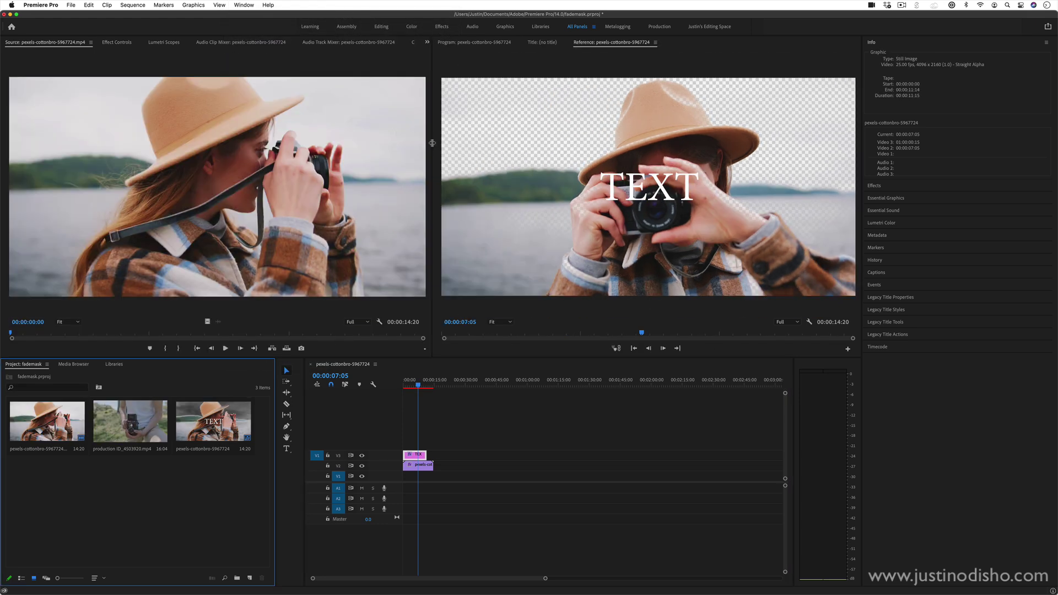
click(245, 5)
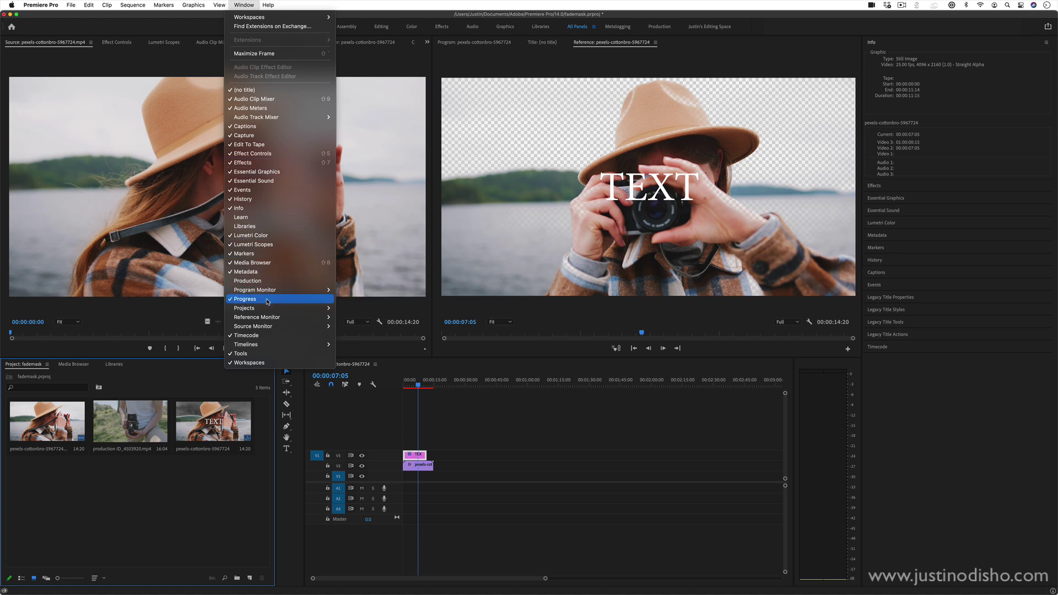
Step: Scrub the Source monitor, load production ID_4503920.mp4 as the source, and show Effect Controls
click(268, 299)
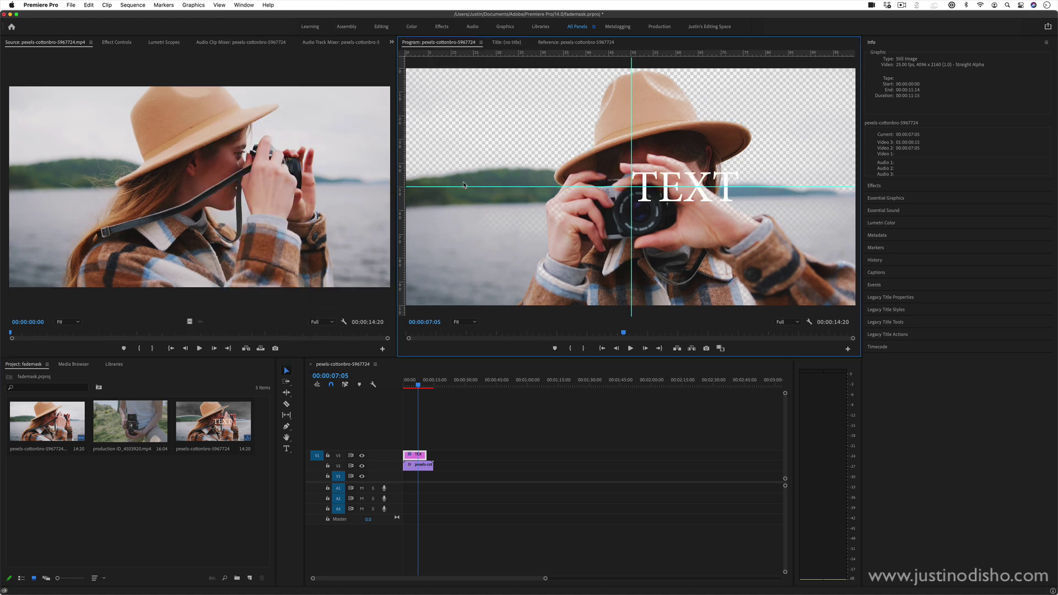
click(281, 160)
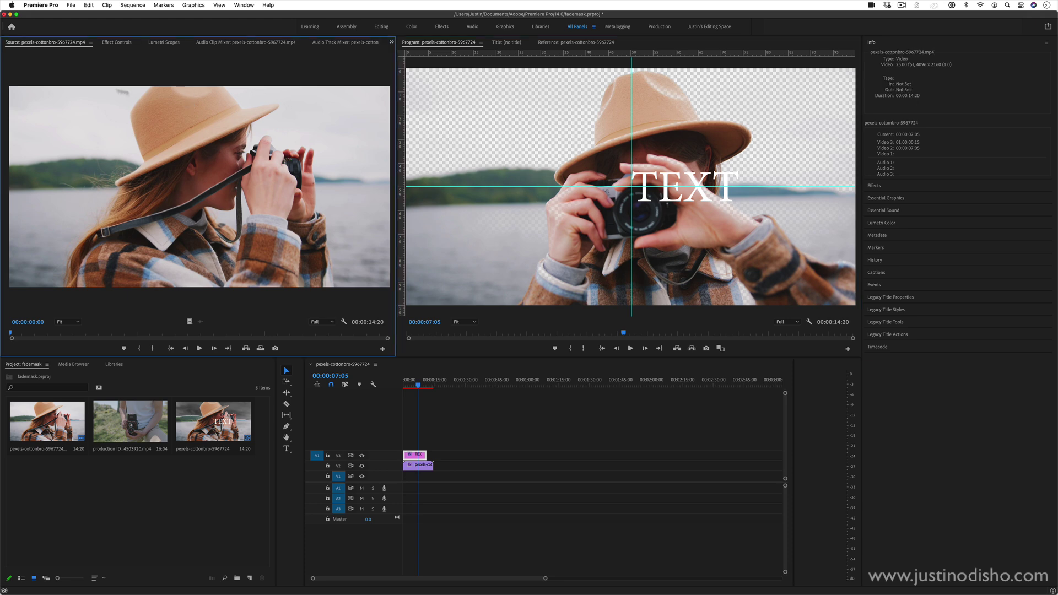
drag(160, 335, 181, 334)
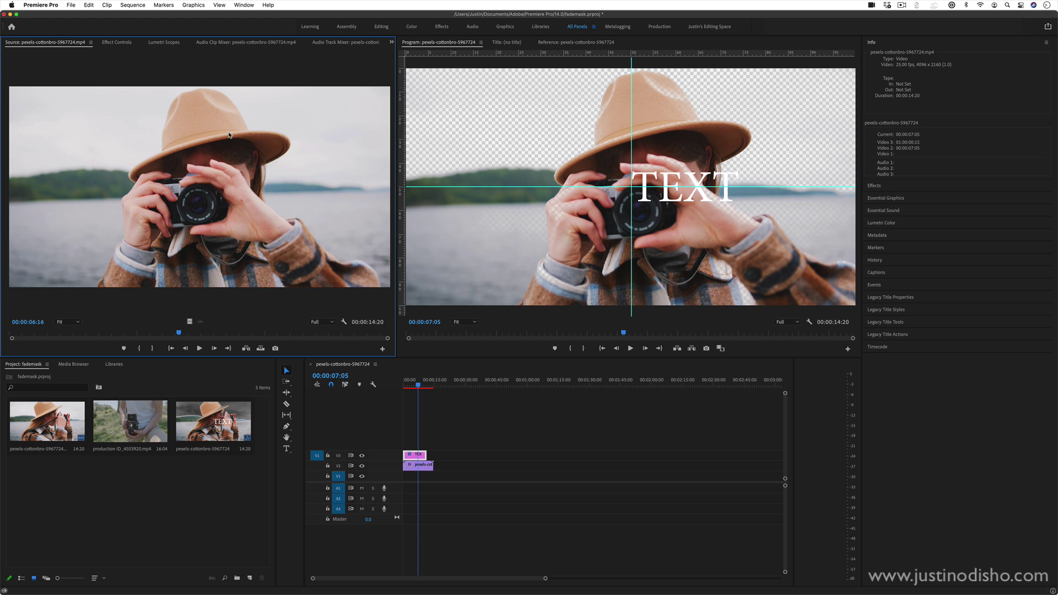
drag(179, 334, 235, 334)
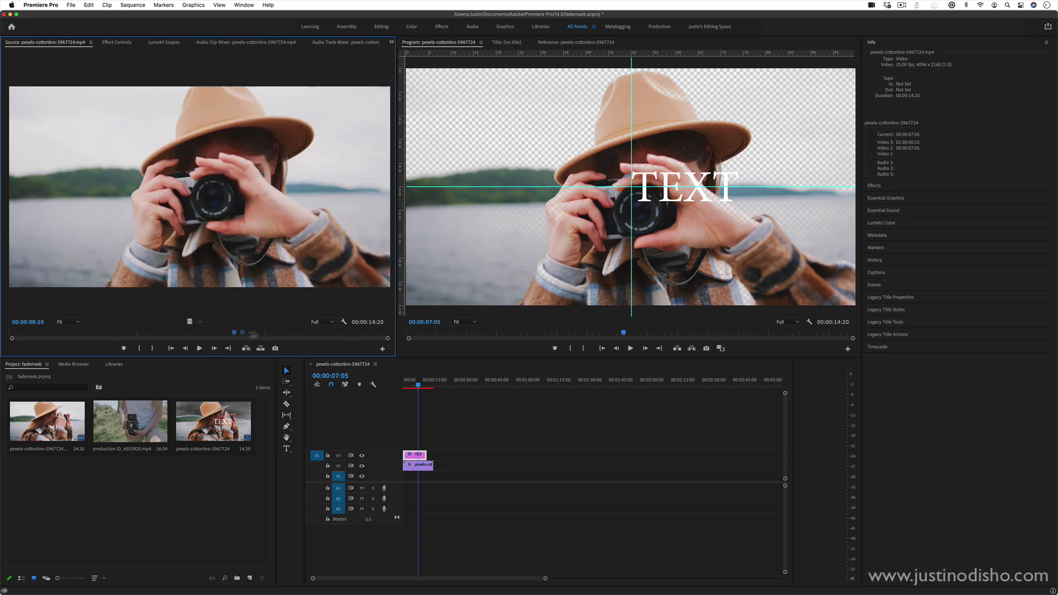
double_click(130, 422)
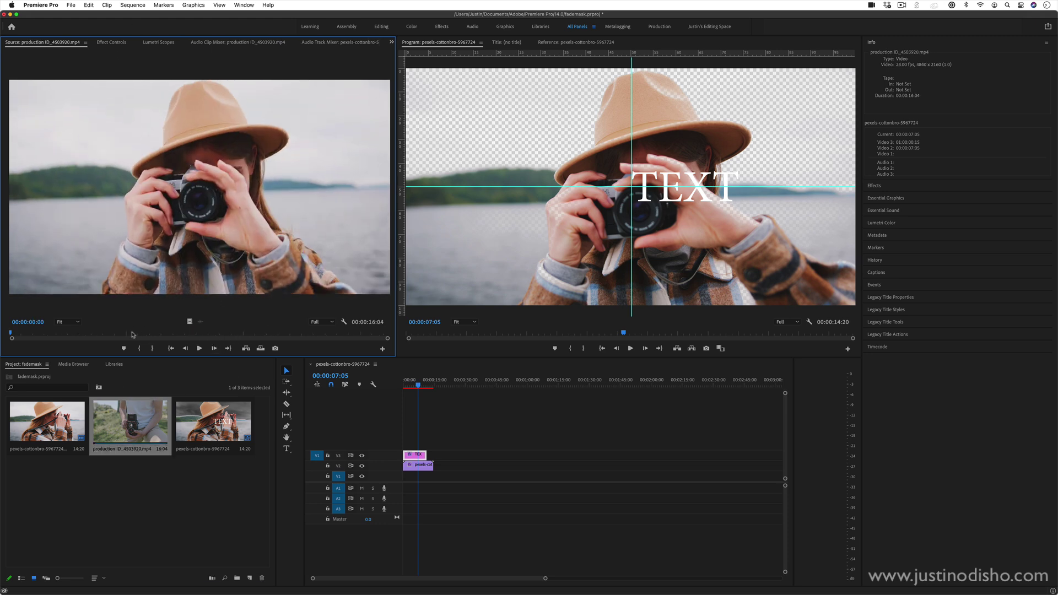
key(shift+5)
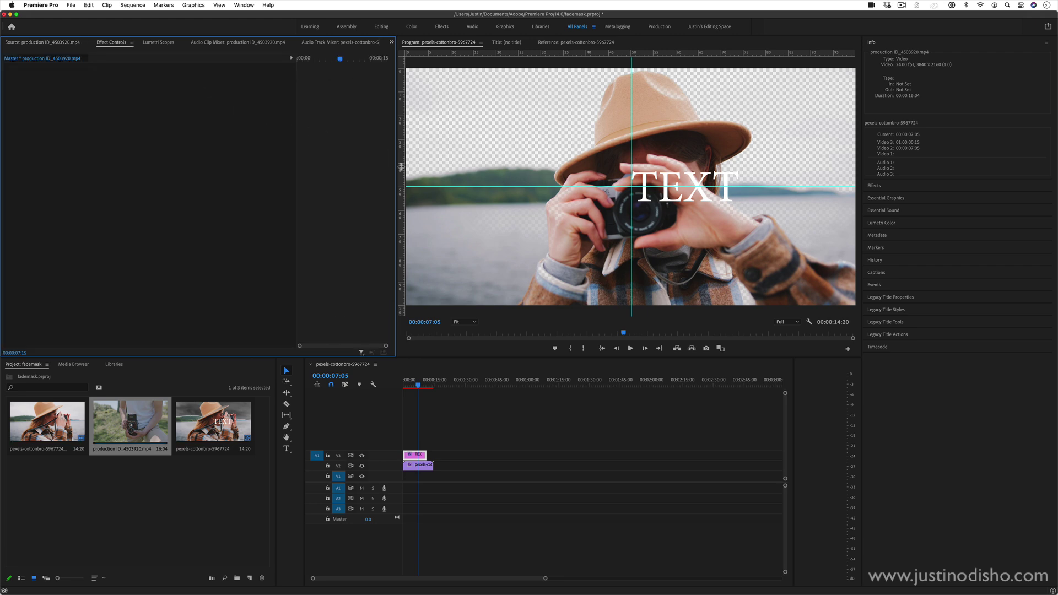
Step: Make the Program monitor wider and taller, then maximize and restore it with the ` key
drag(397, 167, 305, 191)
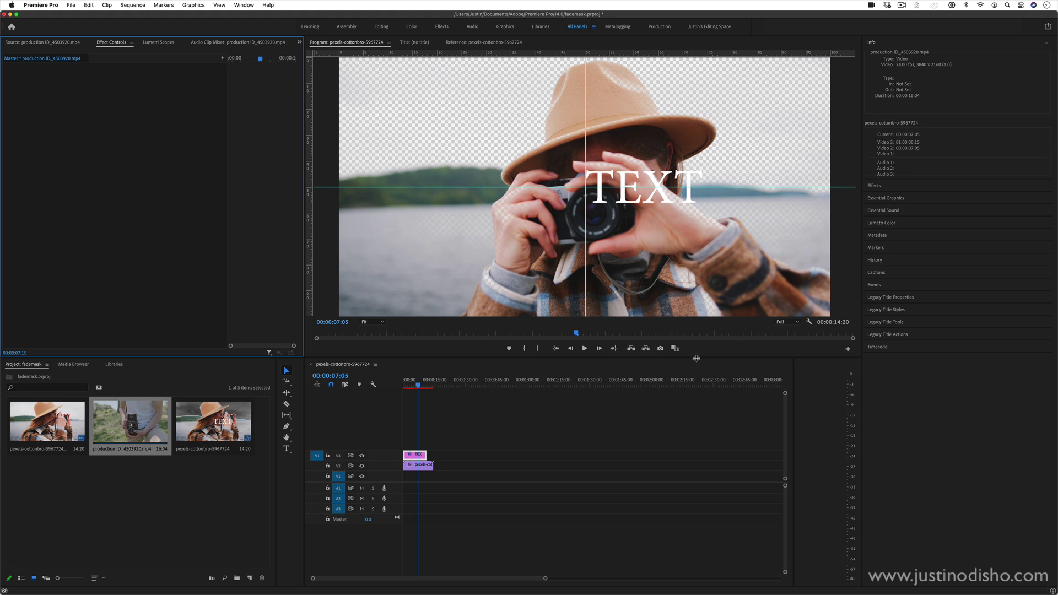
drag(696, 358, 691, 378)
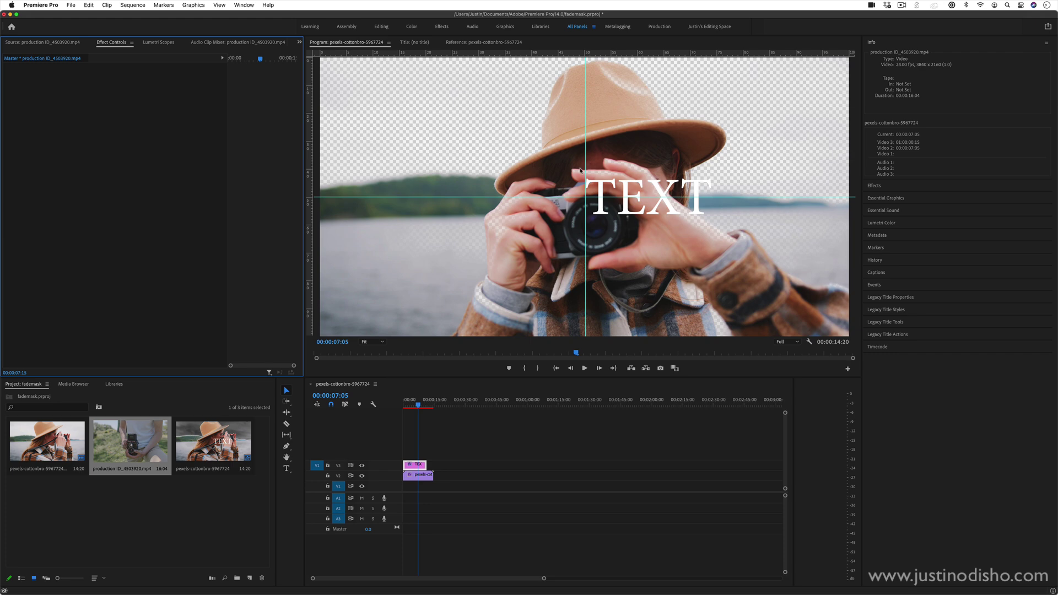
click(325, 41)
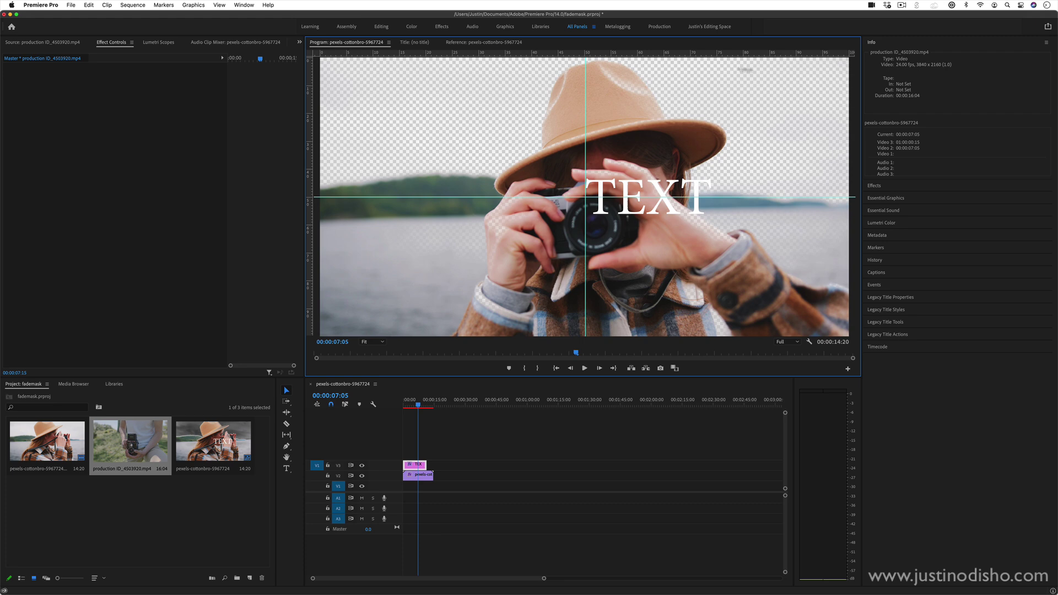
key(grave)
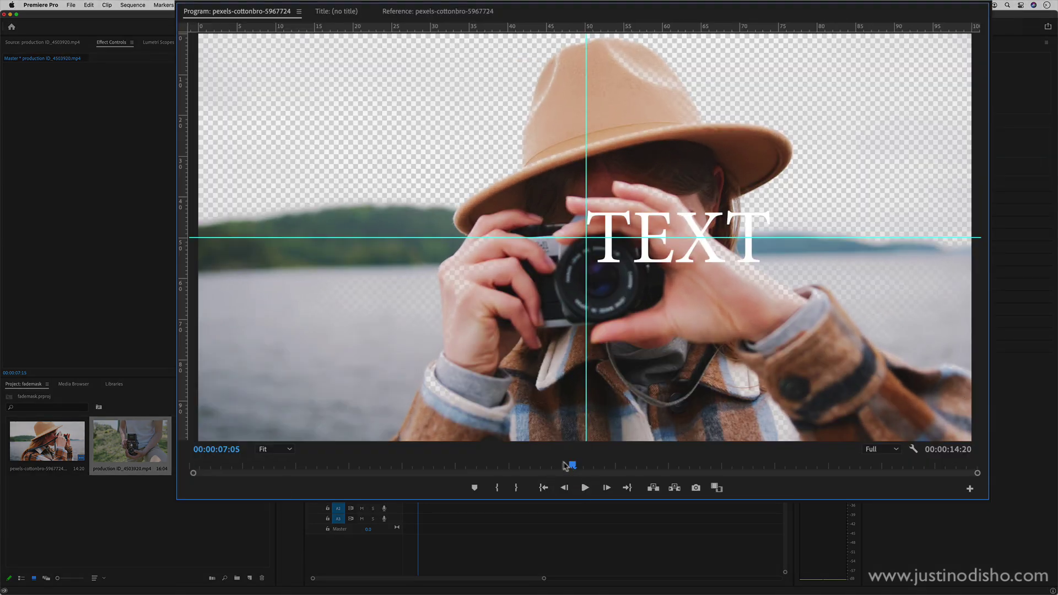
key(grave)
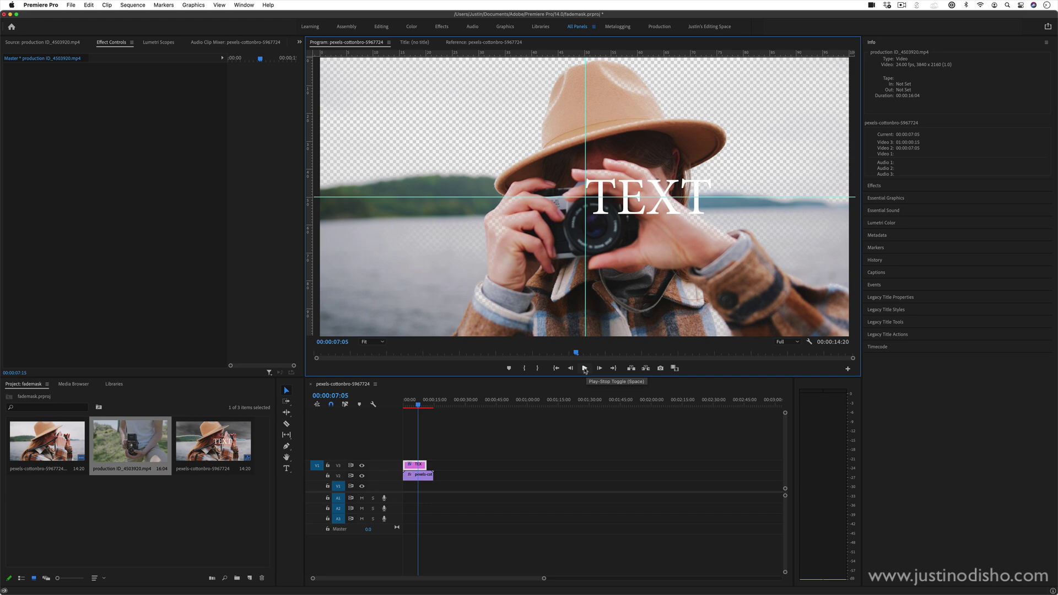
Step: Play and scrub the sequence, then jump to 00:00:01:00 and on to 00:00:01:12
click(585, 368)
click(743, 354)
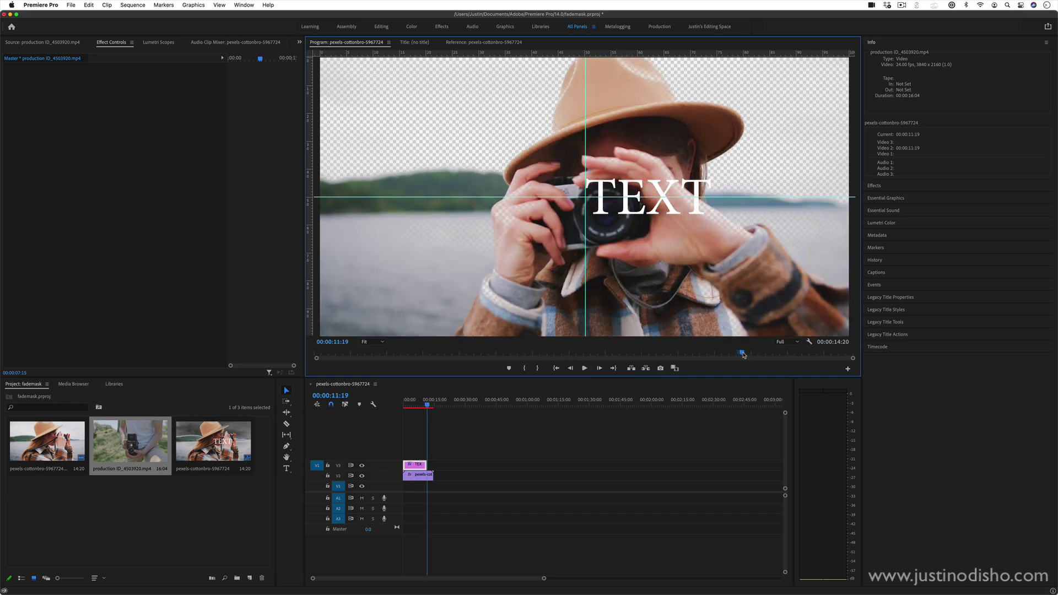
drag(742, 354, 556, 354)
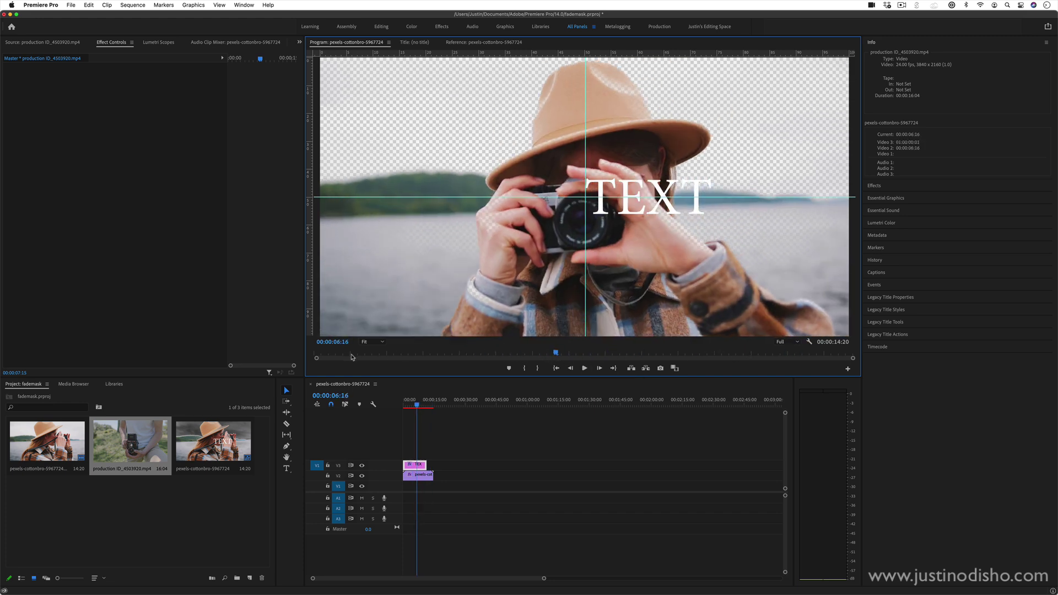
click(334, 342)
text(100)
key(Return)
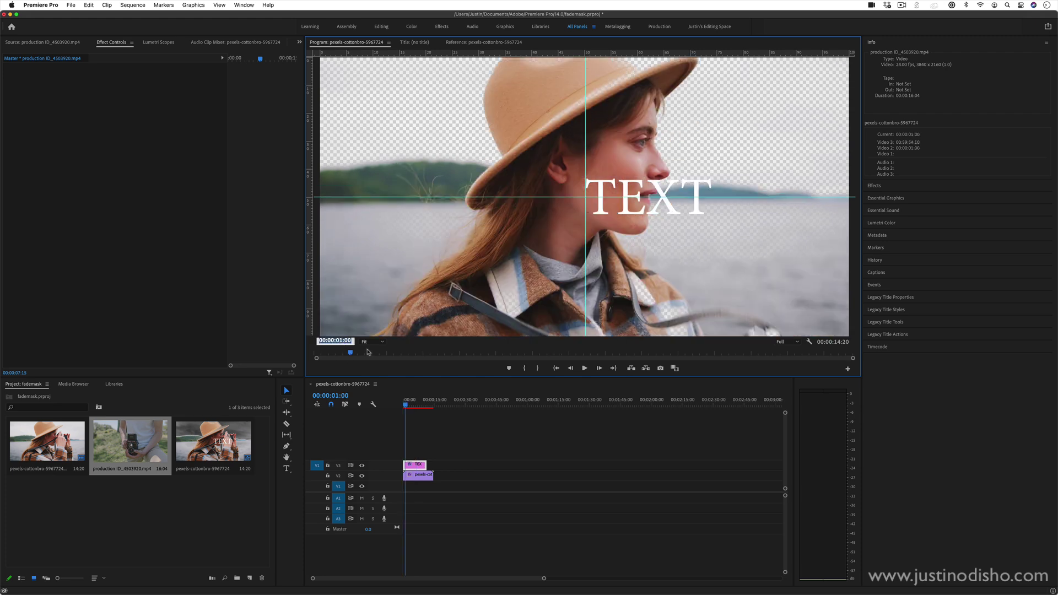
click(368, 353)
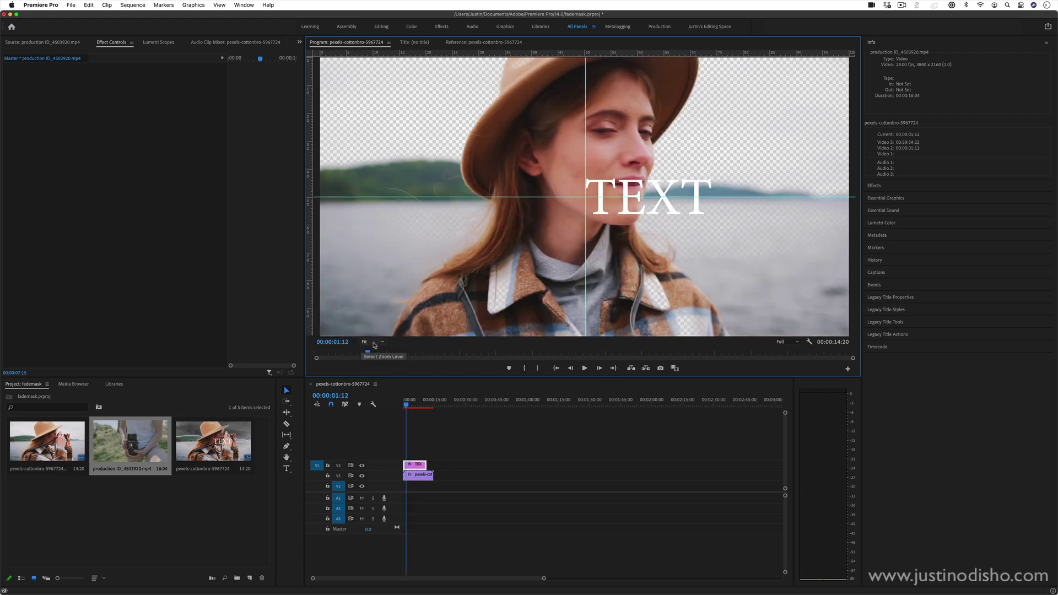
Step: Try Program monitor zoom levels 50%, 25% and Fit, ending at 50%
click(378, 343)
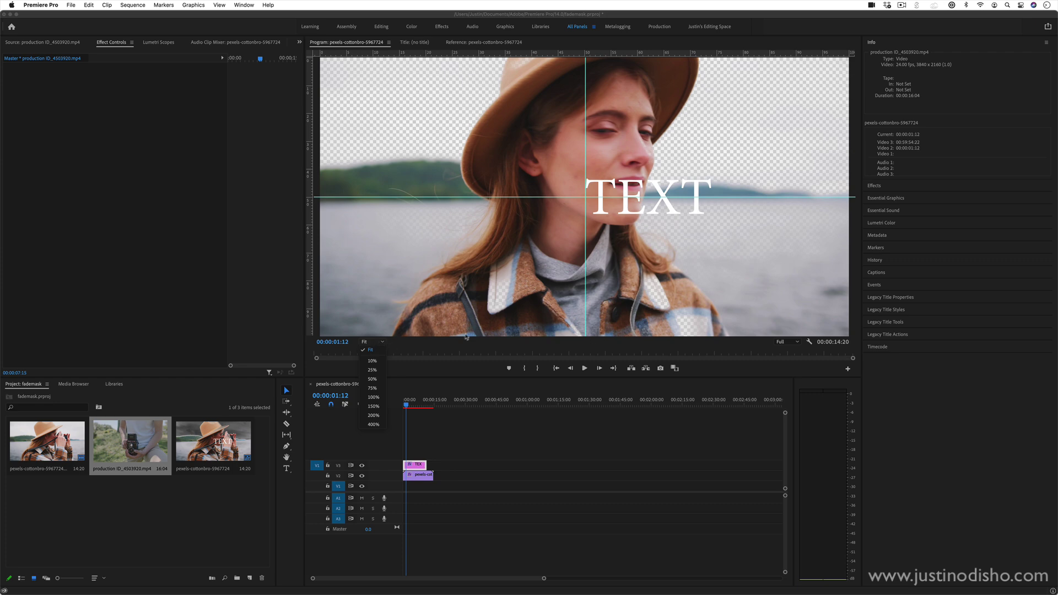
click(376, 379)
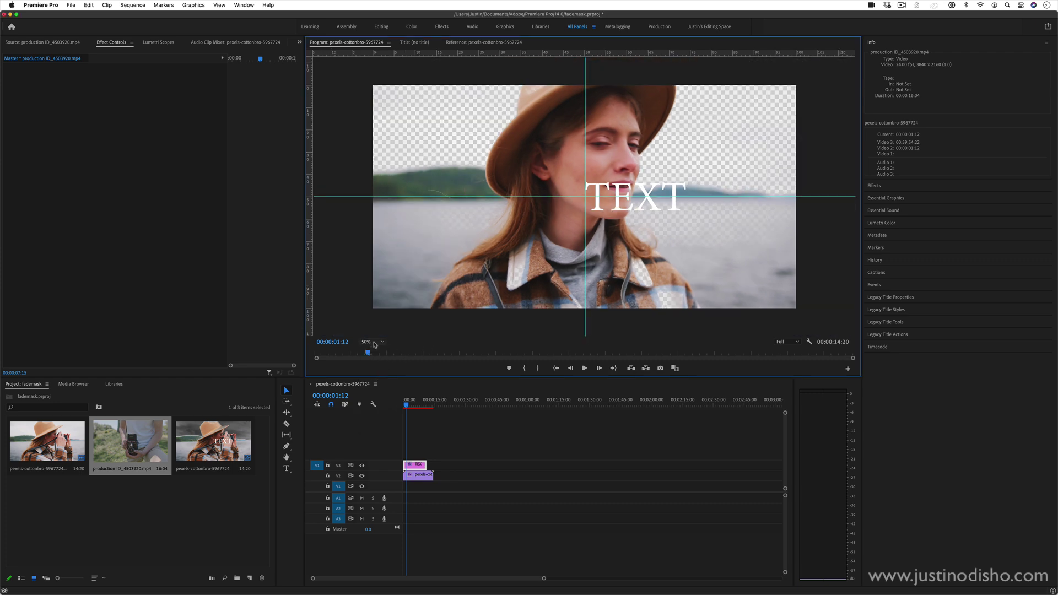
click(372, 342)
click(373, 370)
click(378, 343)
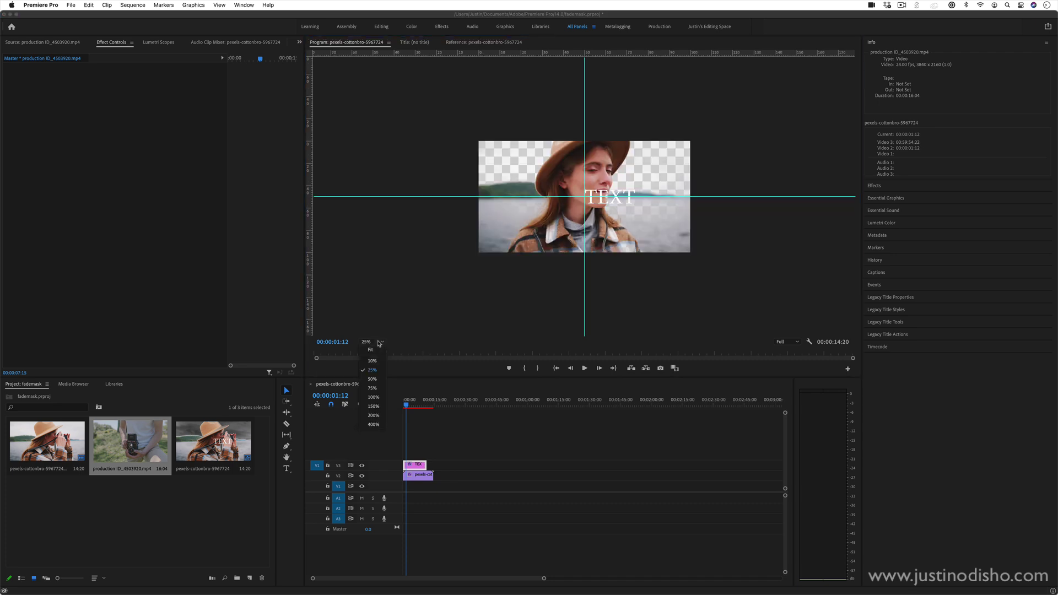
click(379, 352)
click(382, 342)
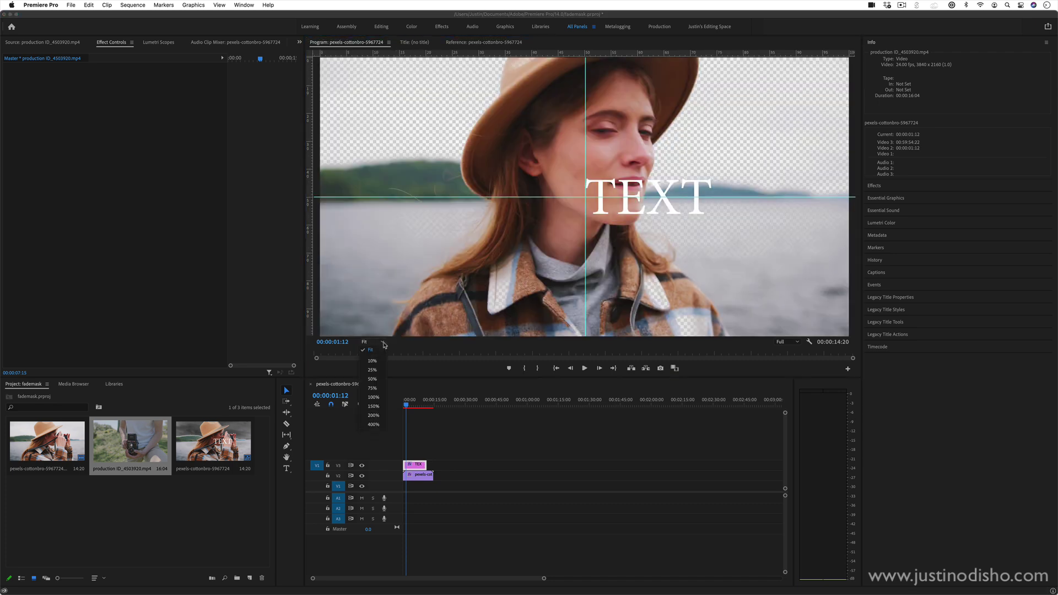
click(383, 379)
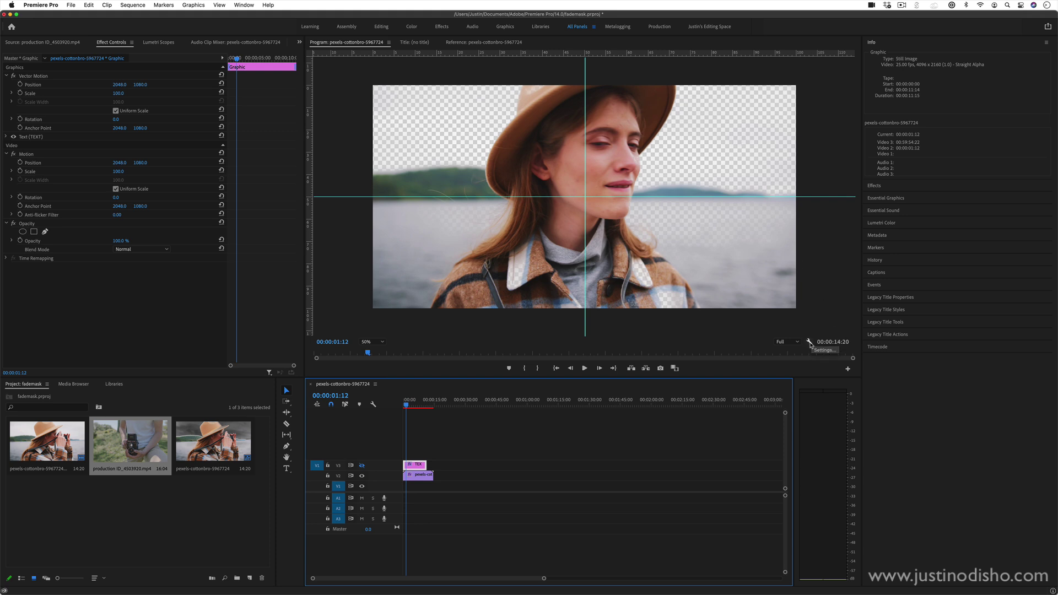
Step: Turn off Show Rulers in the Program monitor settings
click(809, 341)
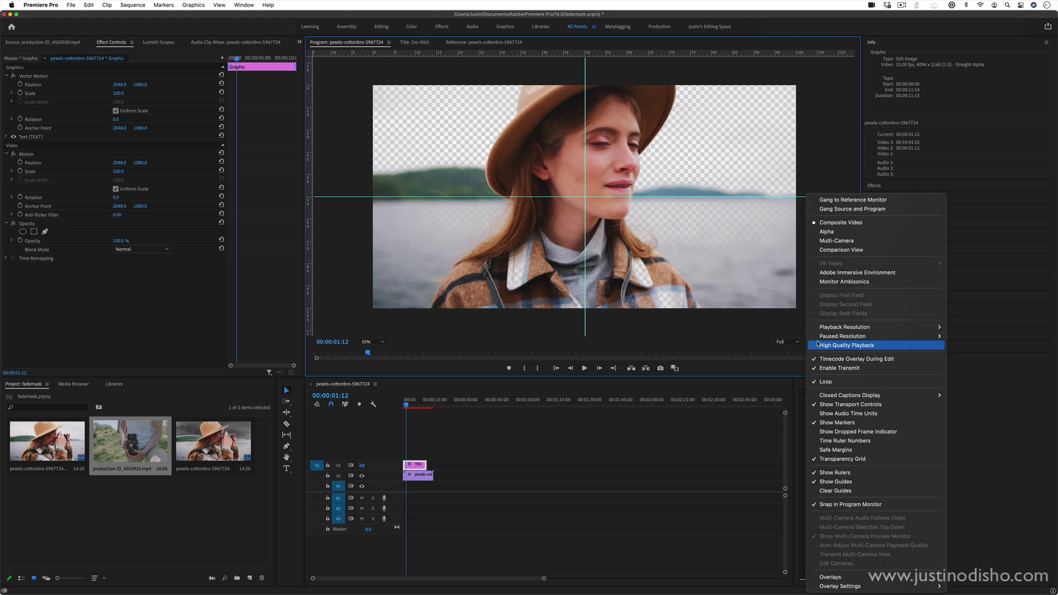
mouse_move(821, 338)
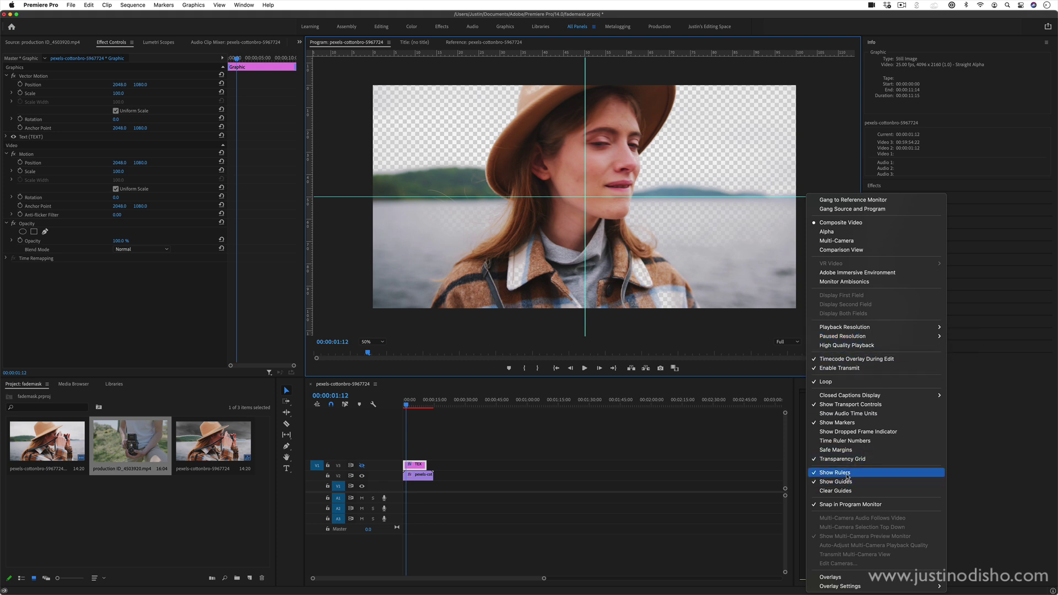
click(834, 472)
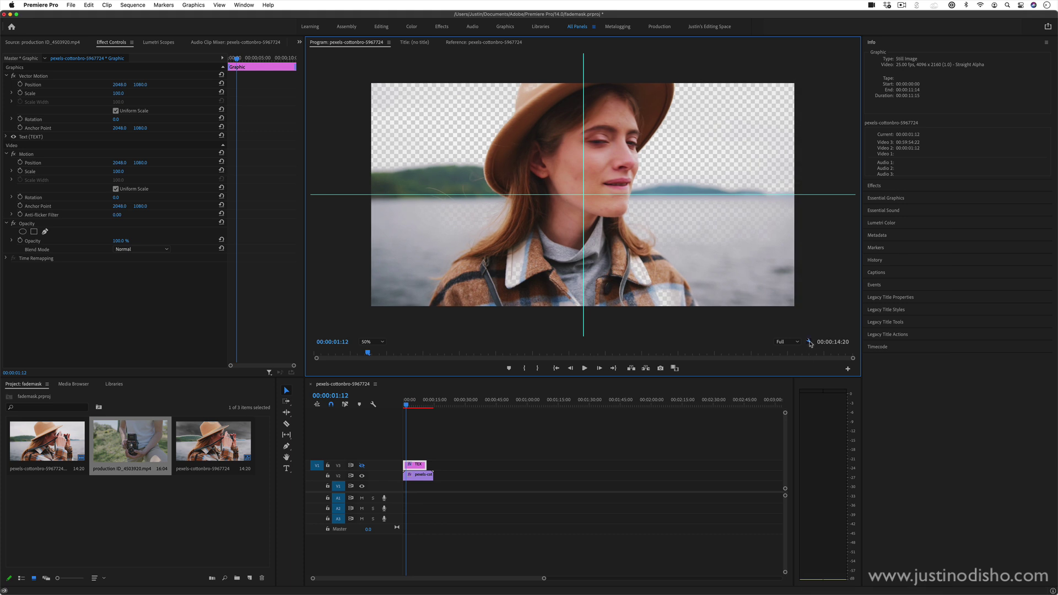
Step: Toggle Show Guides off and on, then clear all guides from the Program monitor
click(808, 341)
click(838, 482)
click(808, 341)
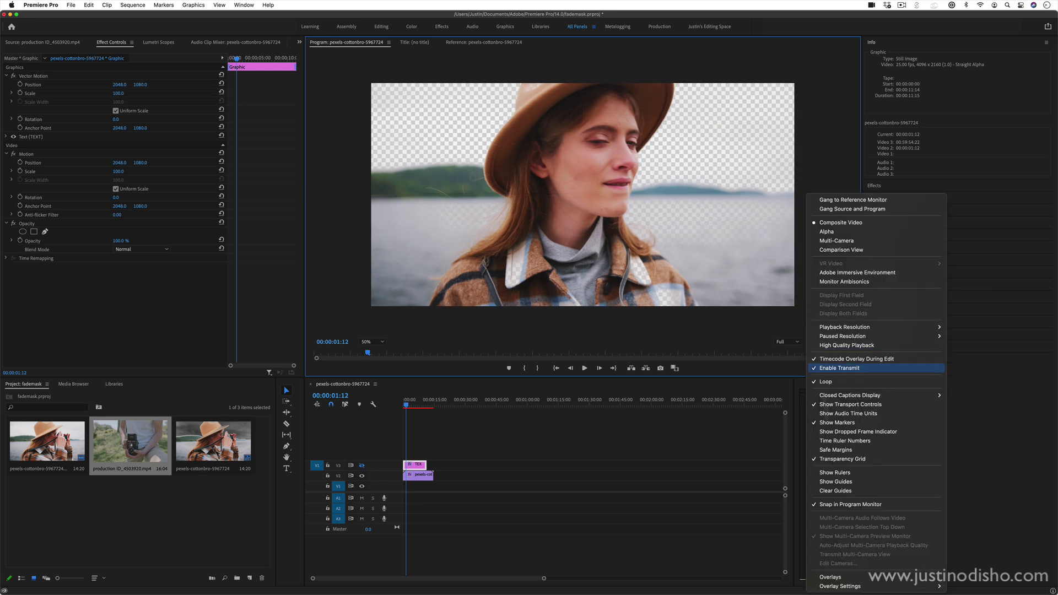
click(837, 482)
click(808, 342)
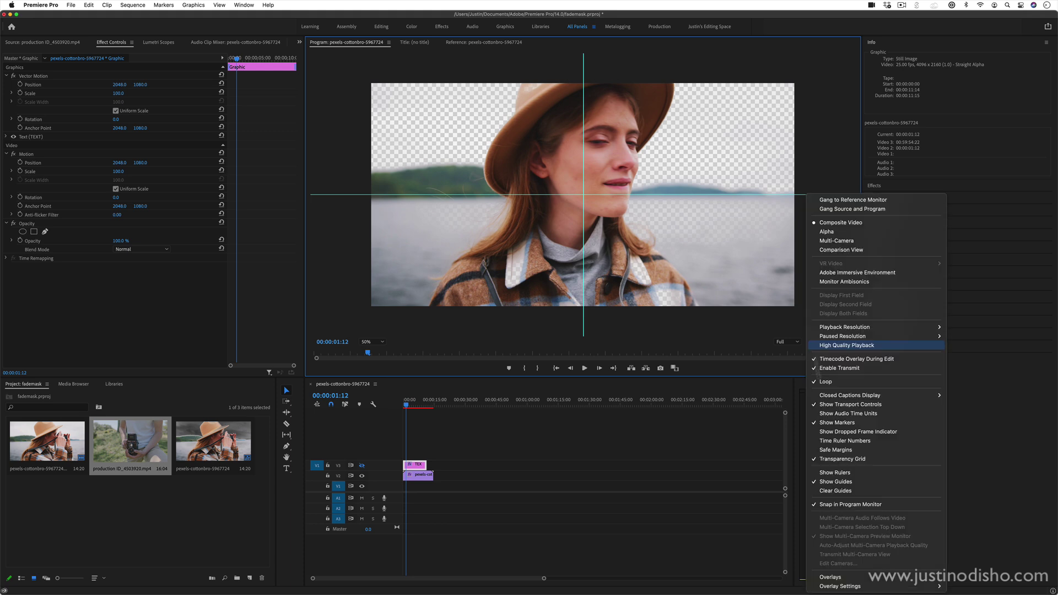
click(837, 495)
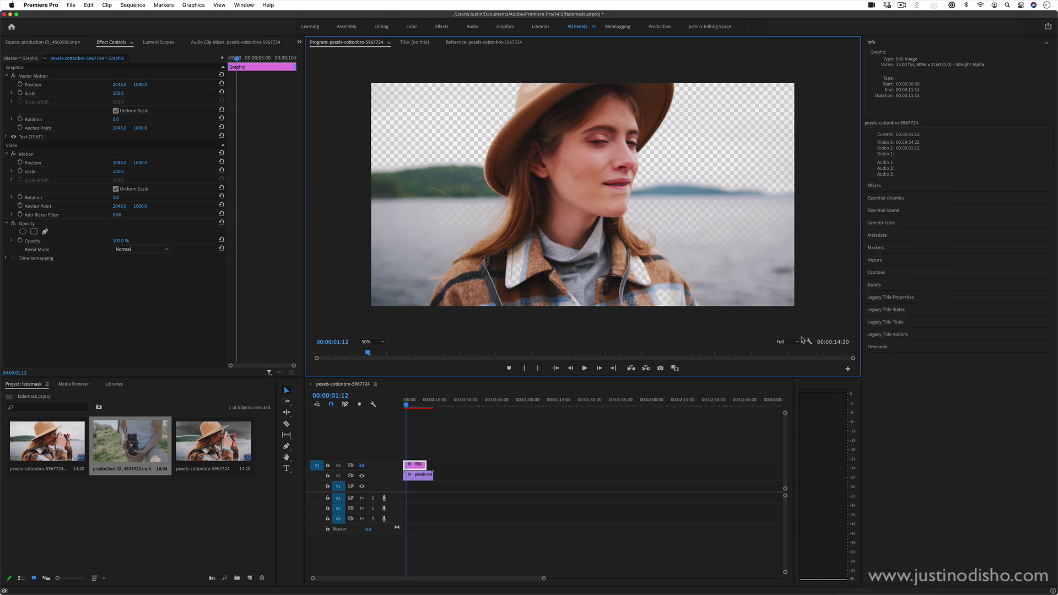
click(808, 342)
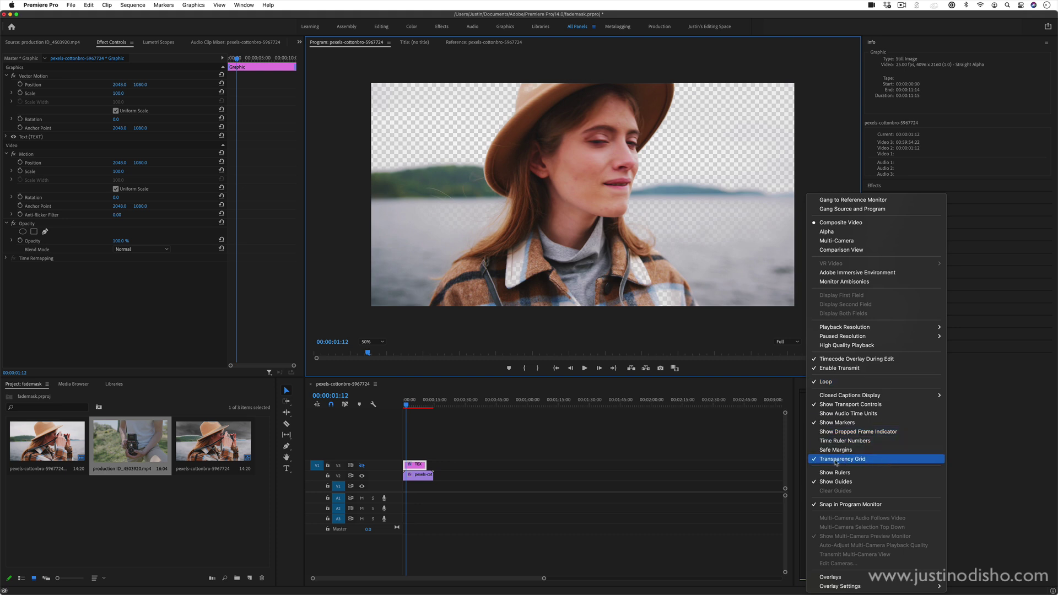
Step: Turn off the transparency grid, hide track V2, and check frames at 00:00:31:15 and 00:00:37:00
click(836, 461)
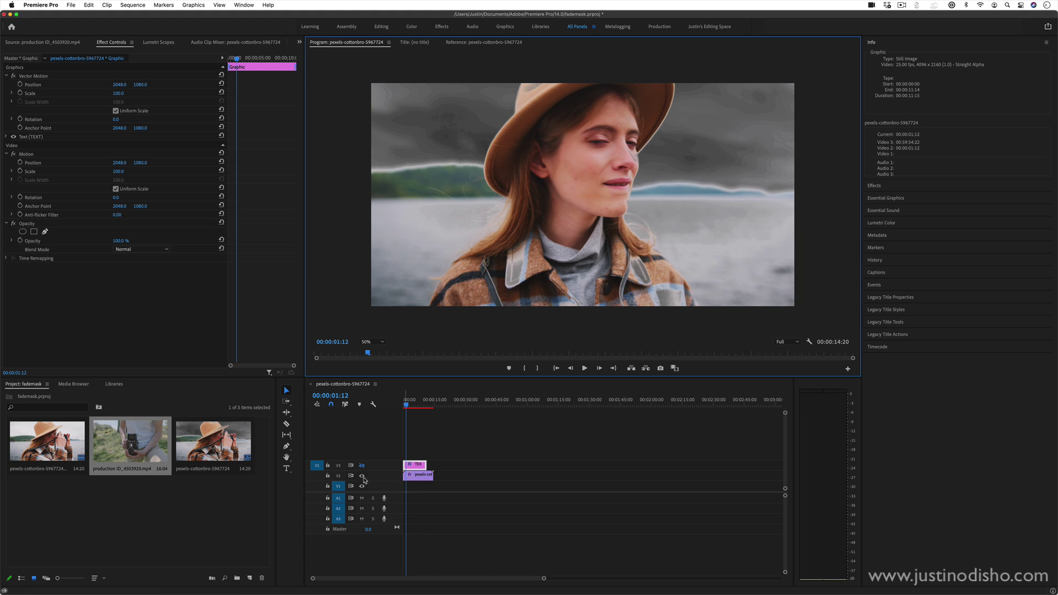
click(362, 475)
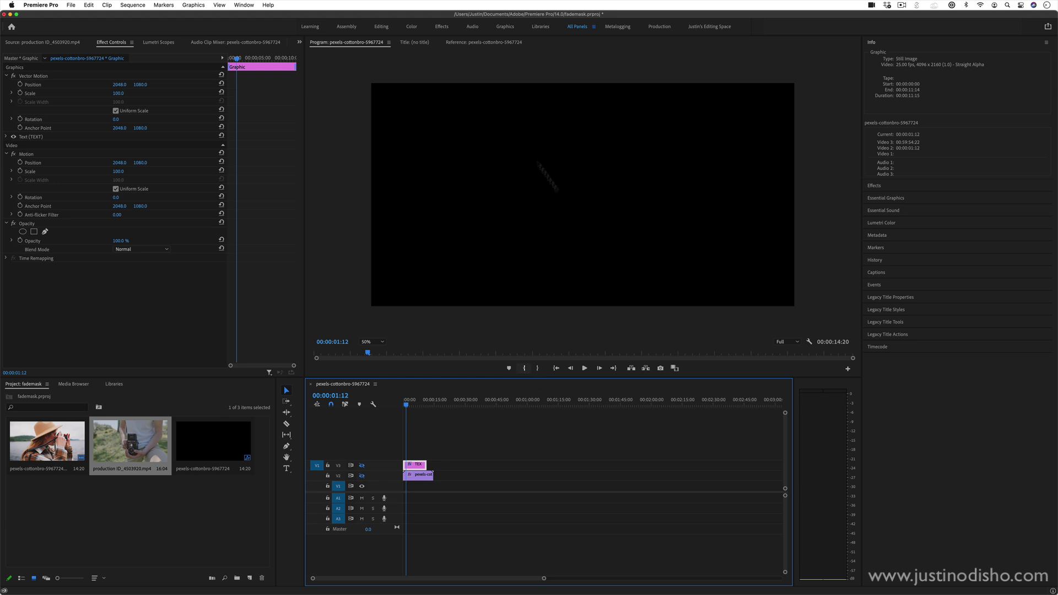
click(467, 406)
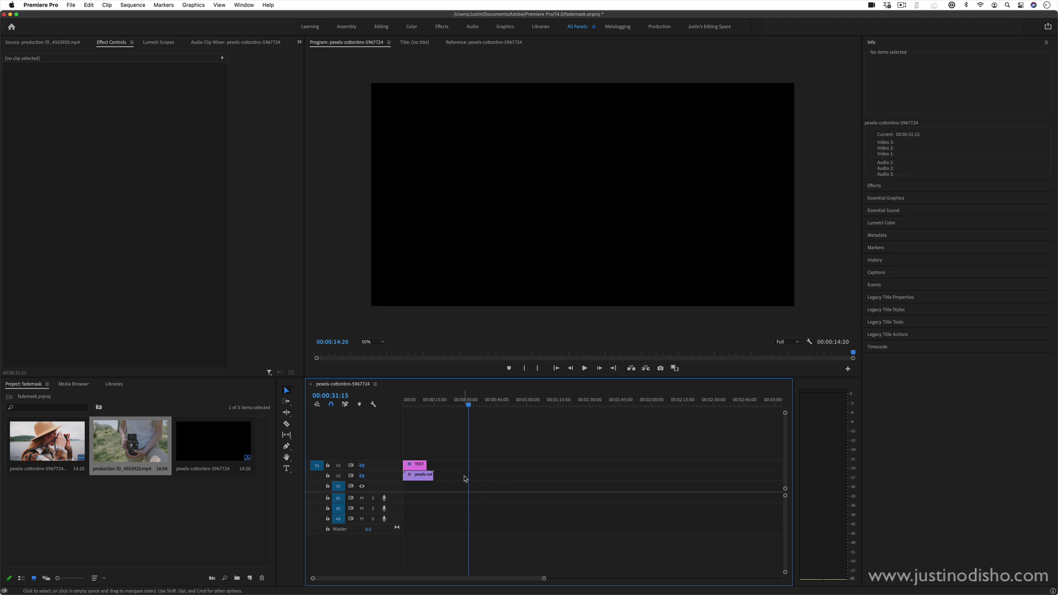
click(479, 406)
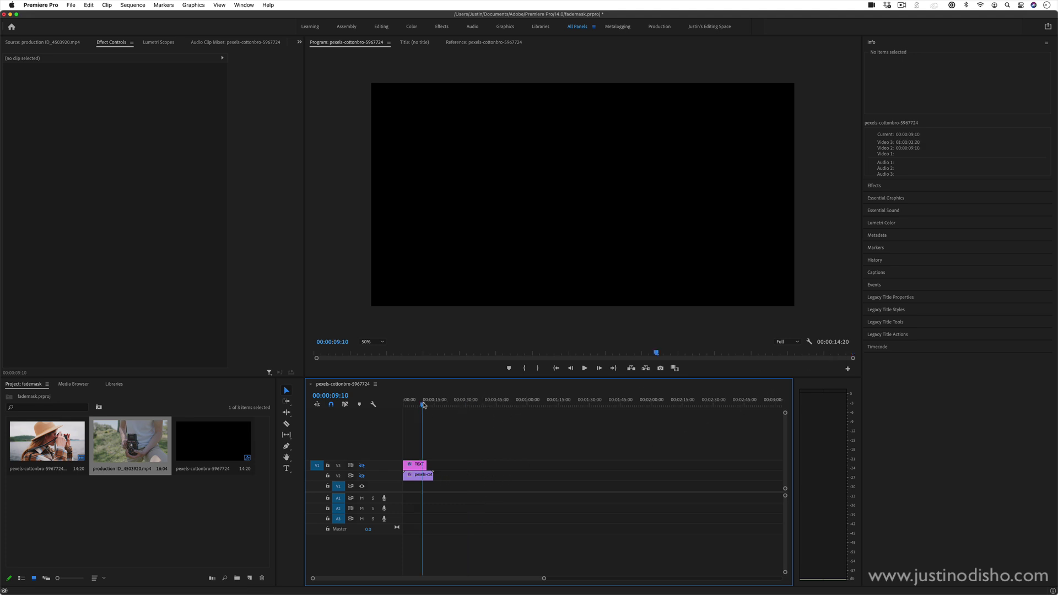
Step: Turn the transparency grid back on, park at 00:00:12:20, and select the V2 pexels clip
click(808, 342)
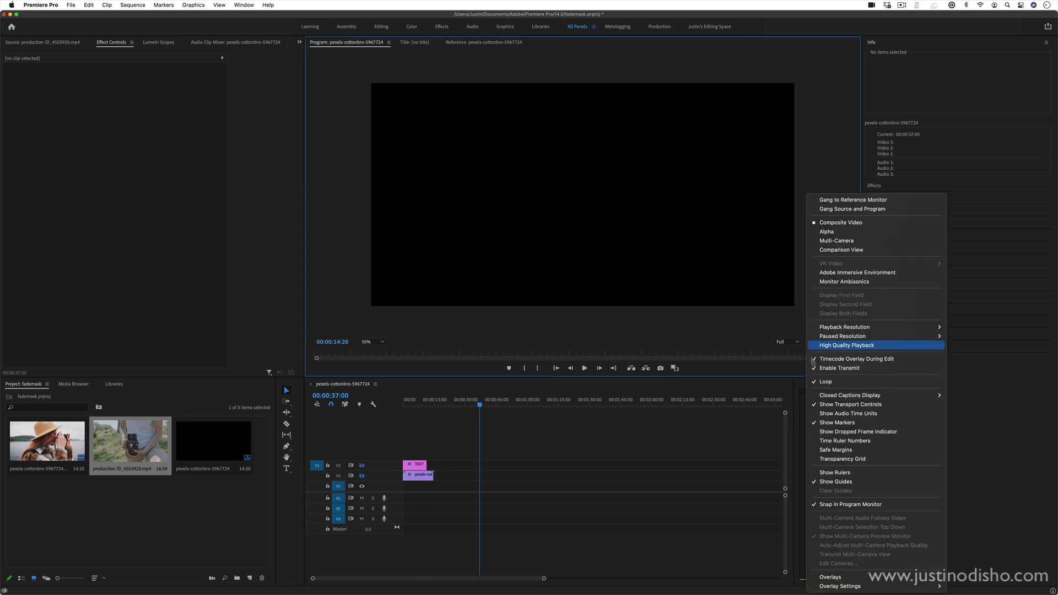
click(843, 459)
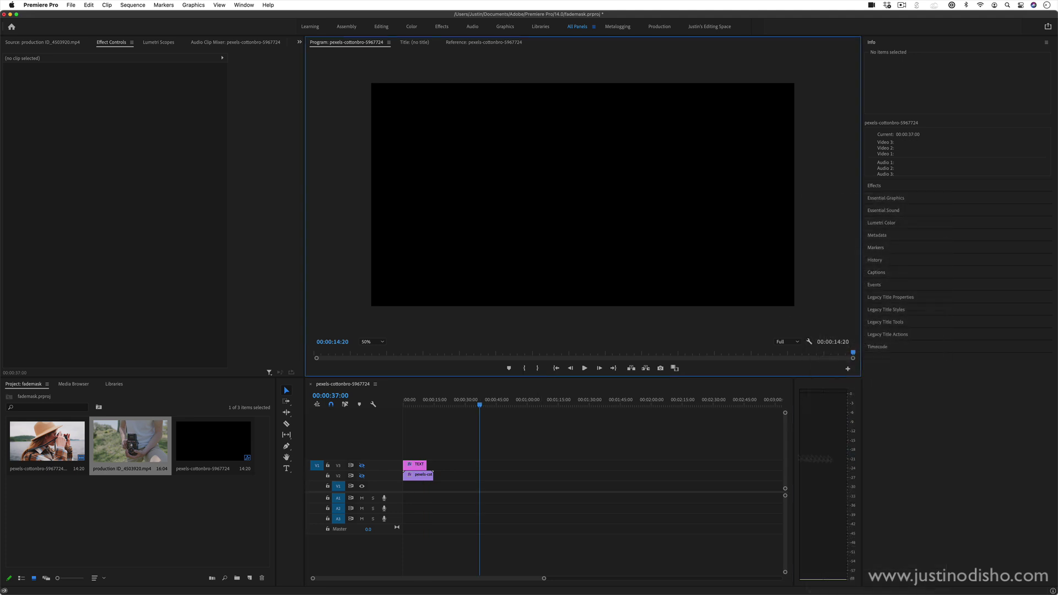
click(428, 400)
click(428, 476)
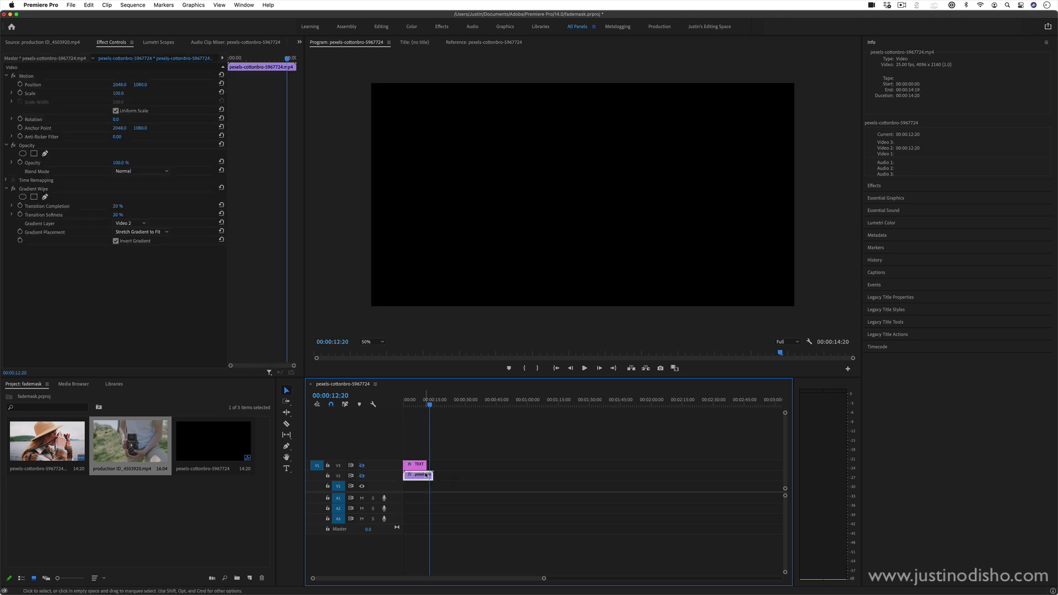
Step: Show track V2 again, scrub the Gradient Wipe's Transition Completion, and turn off the transparency grid
click(361, 475)
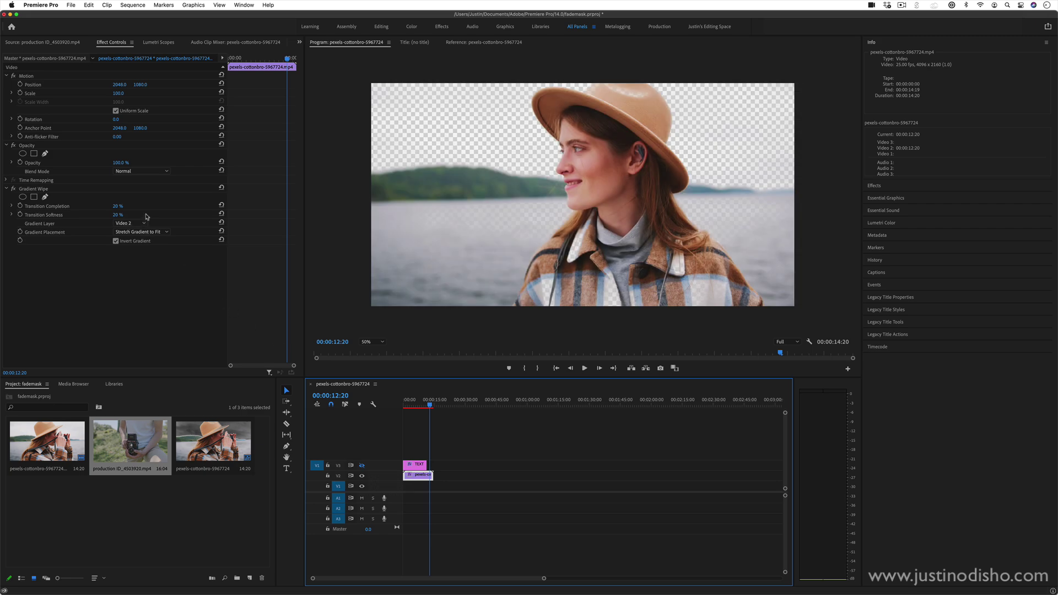
drag(118, 206, 145, 206)
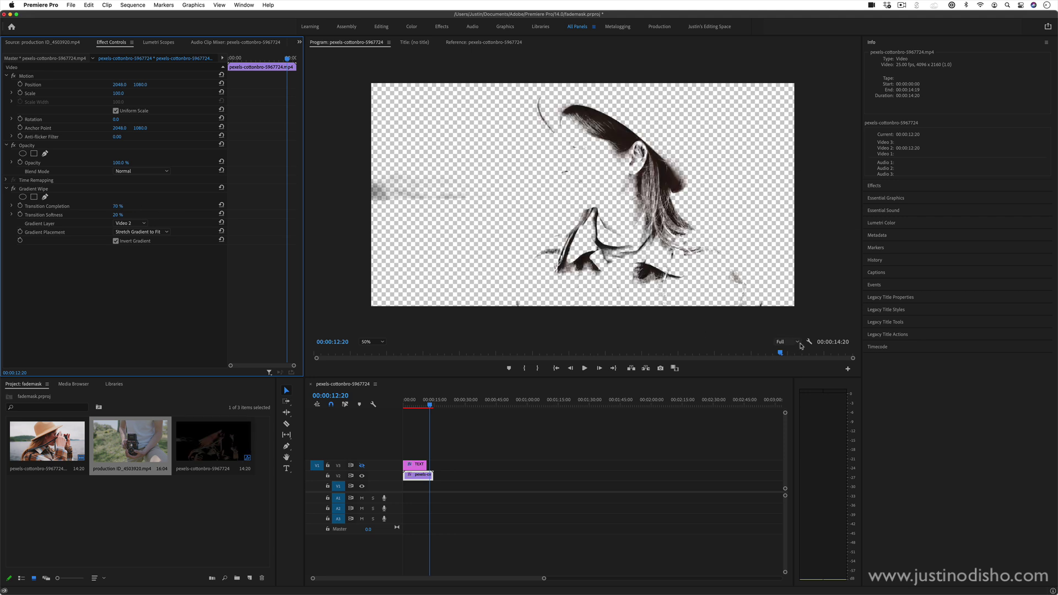
click(809, 342)
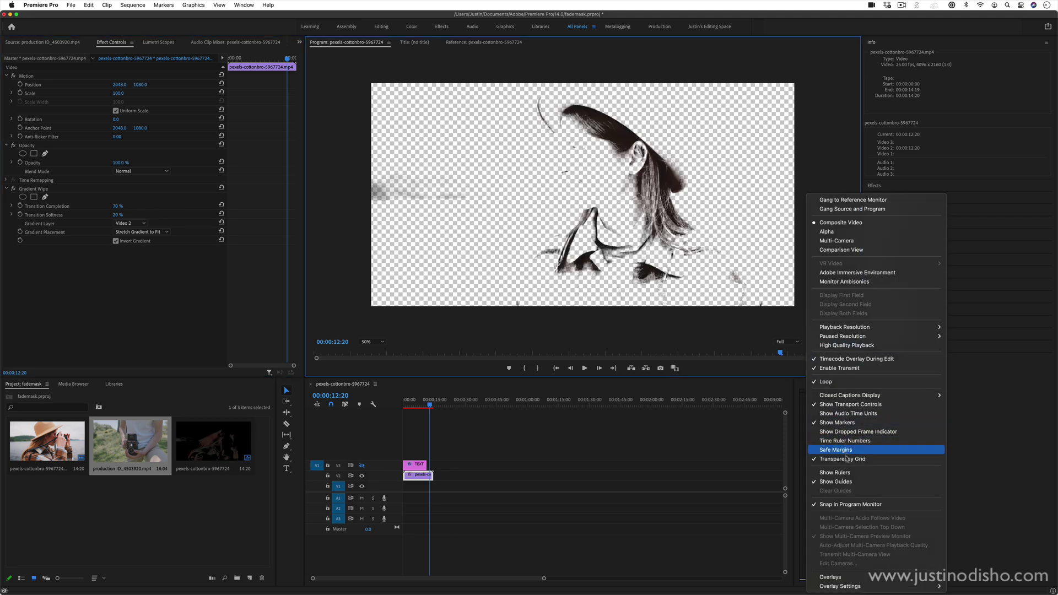
click(841, 459)
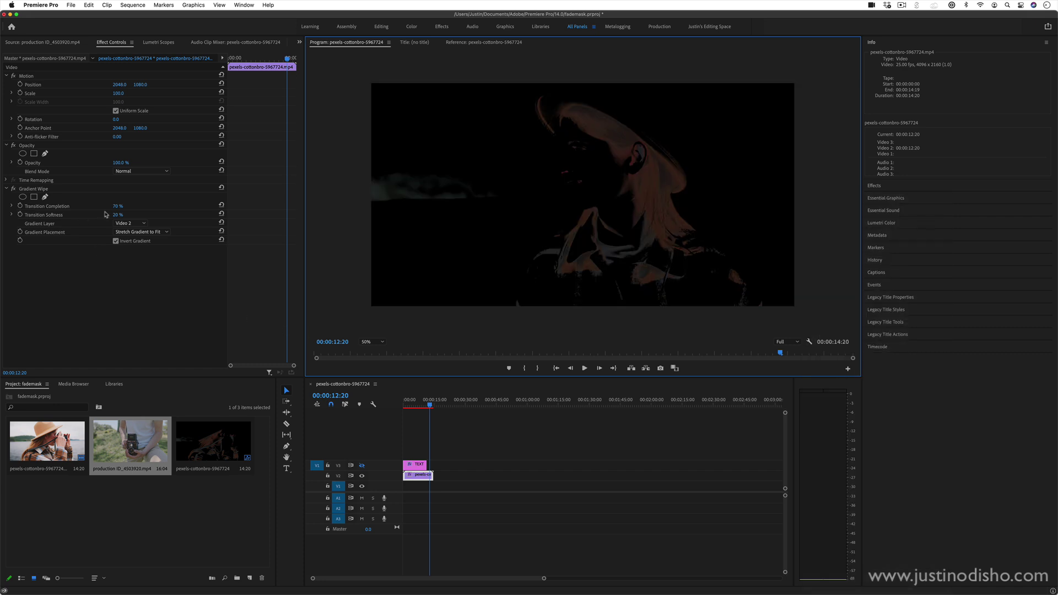
mouse_move(117, 207)
mouse_down()
mouse_move(77, 207)
mouse_move(132, 206)
mouse_move(110, 207)
mouse_move(121, 207)
mouse_up()
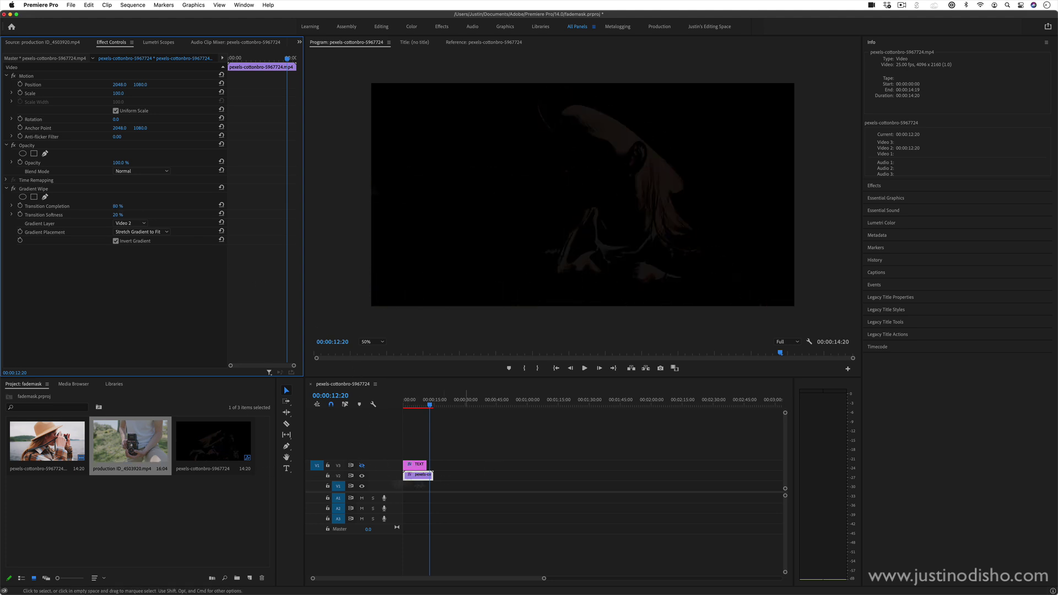
Step: Place production ID_4503920 on V1 at the start, hide V1, and park at 00:00:06:05
drag(165, 443, 409, 488)
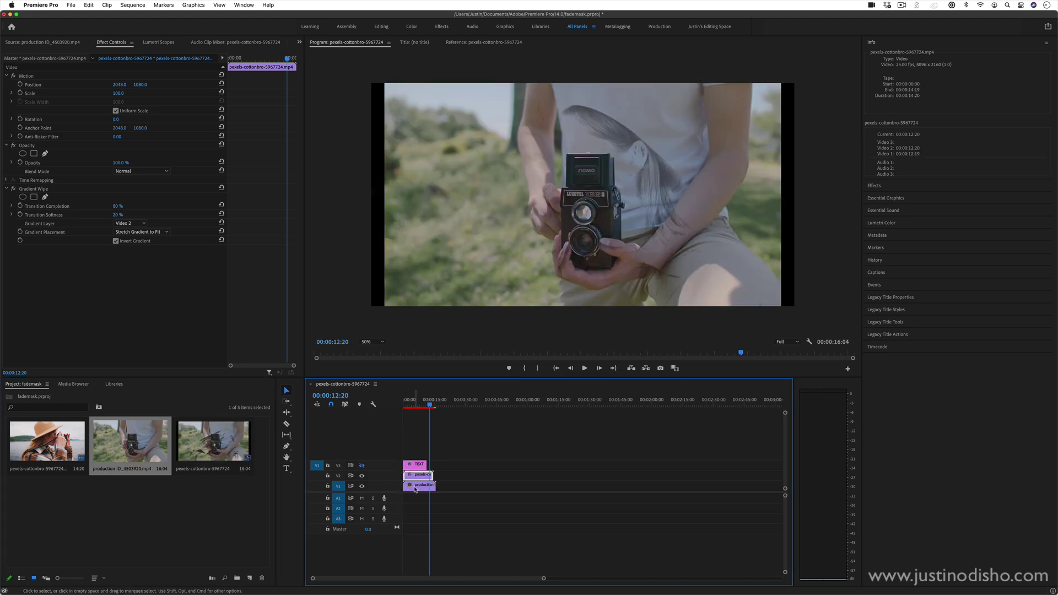
click(362, 486)
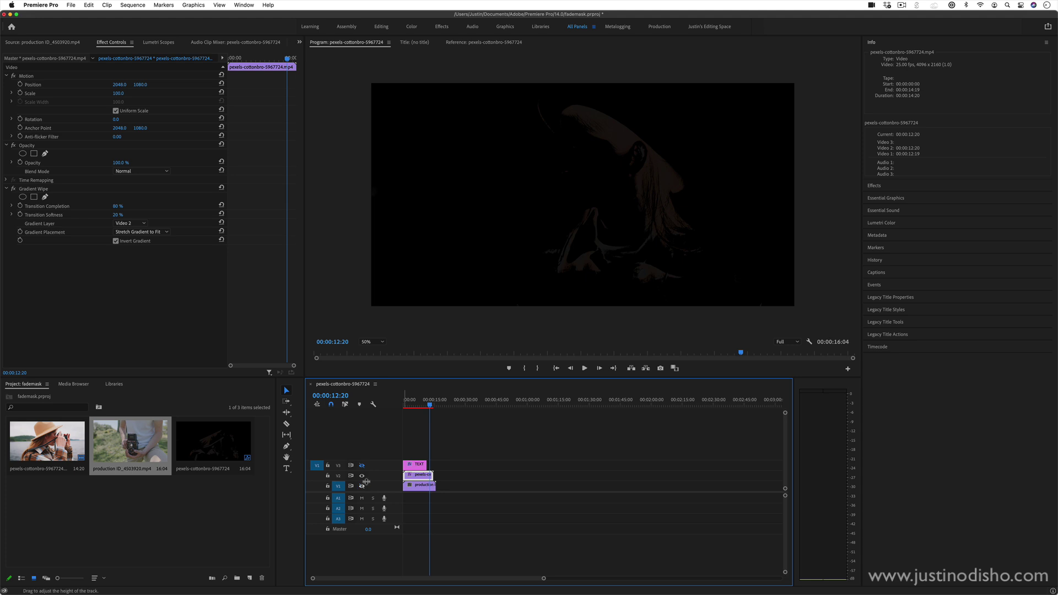
click(416, 400)
click(809, 341)
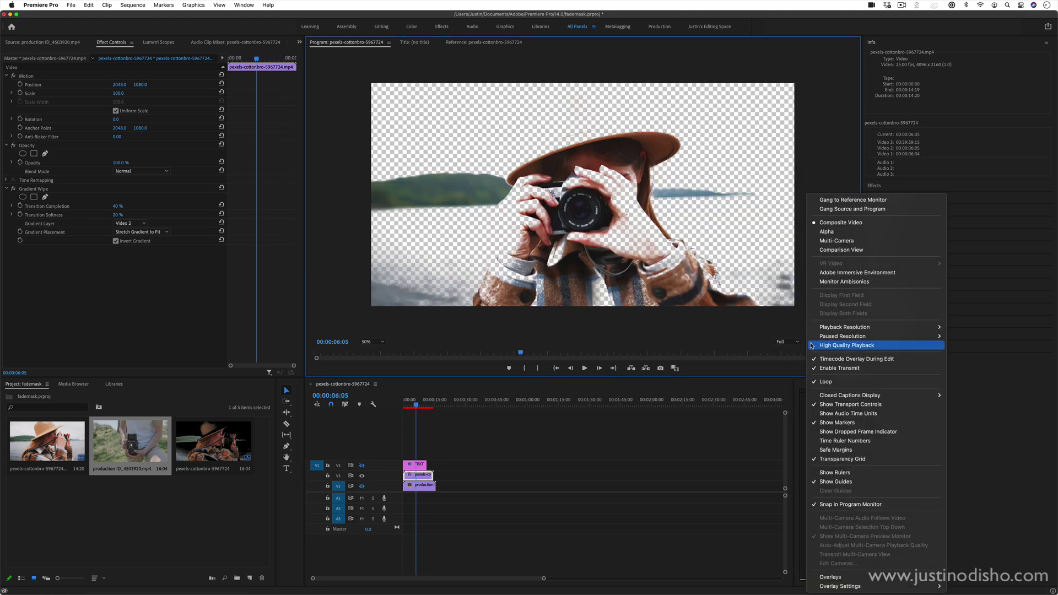
click(702, 340)
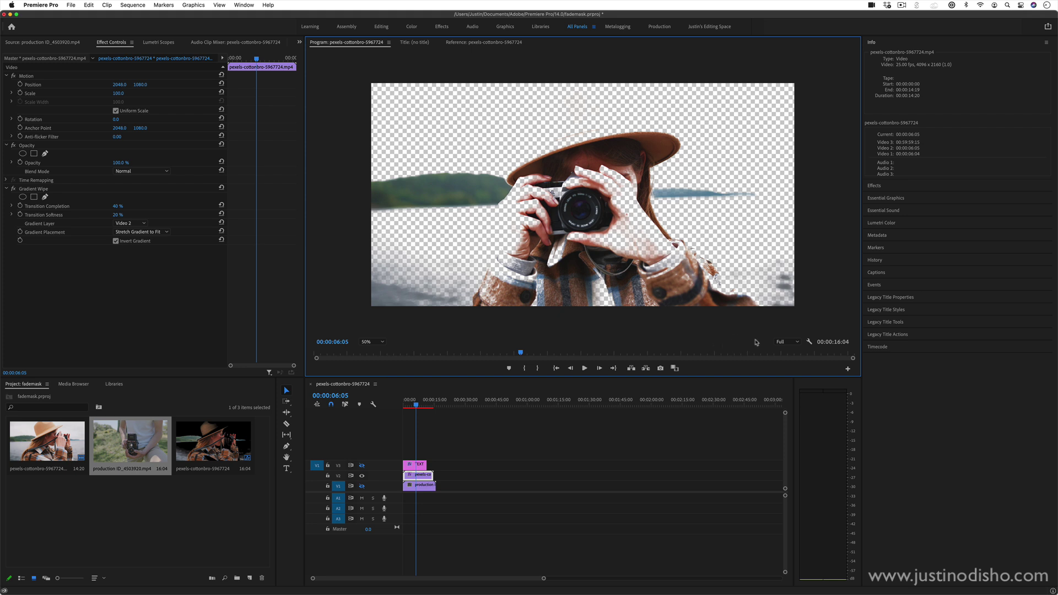
Step: Check the playback resolution choices, leaving it at Full
click(787, 345)
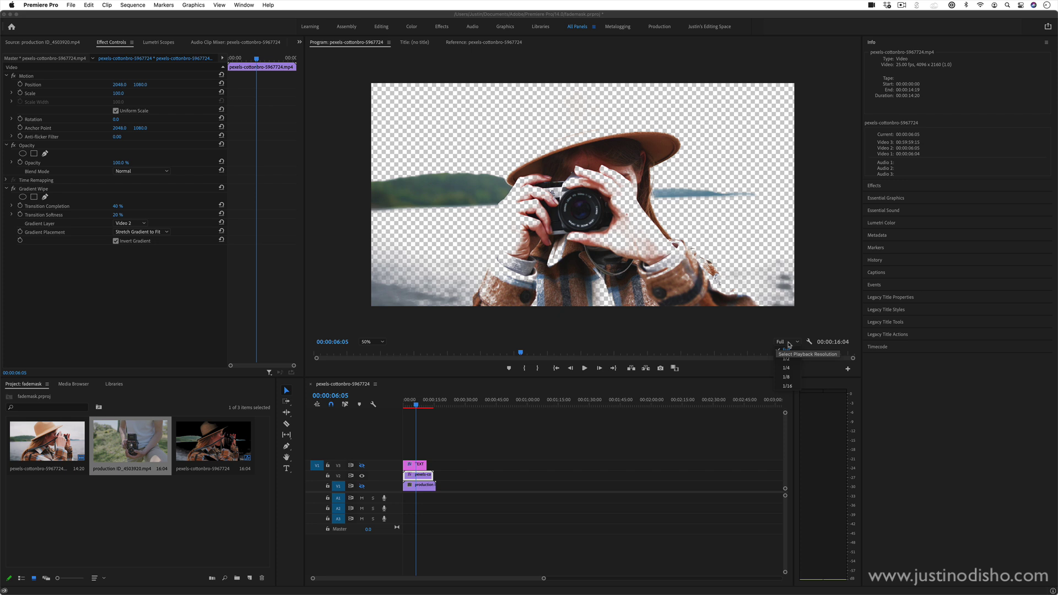
click(789, 345)
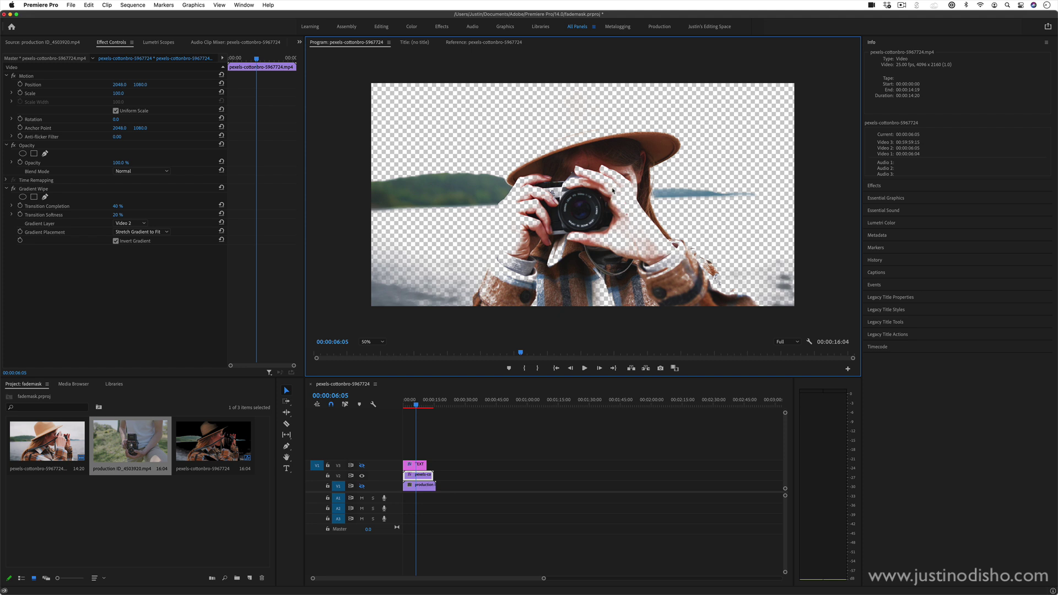
click(915, 74)
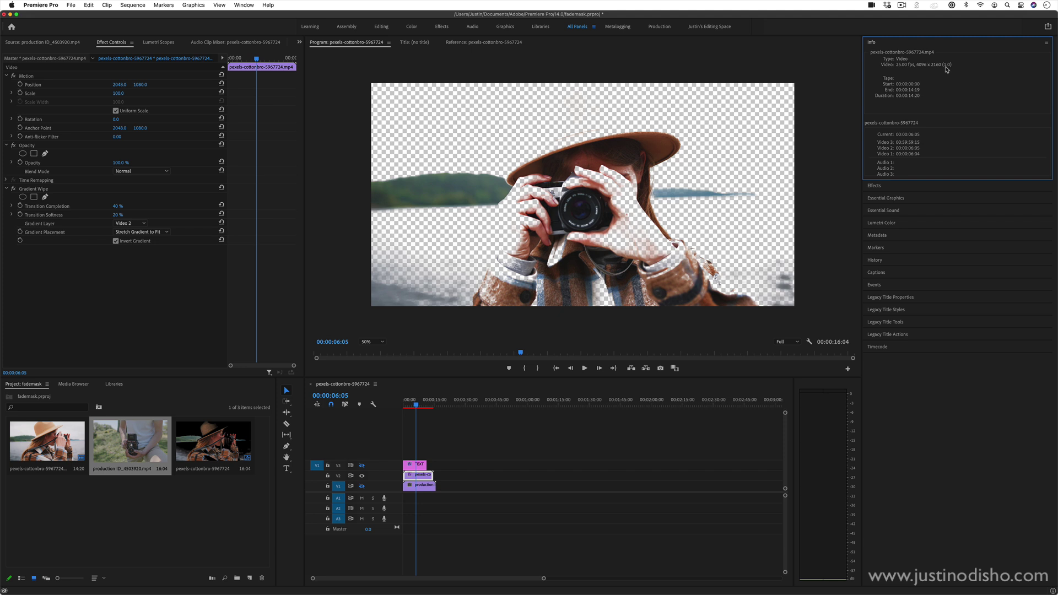
Step: Play the sequence from 00:00:01:20, then set the playback resolution to 1/16
click(407, 404)
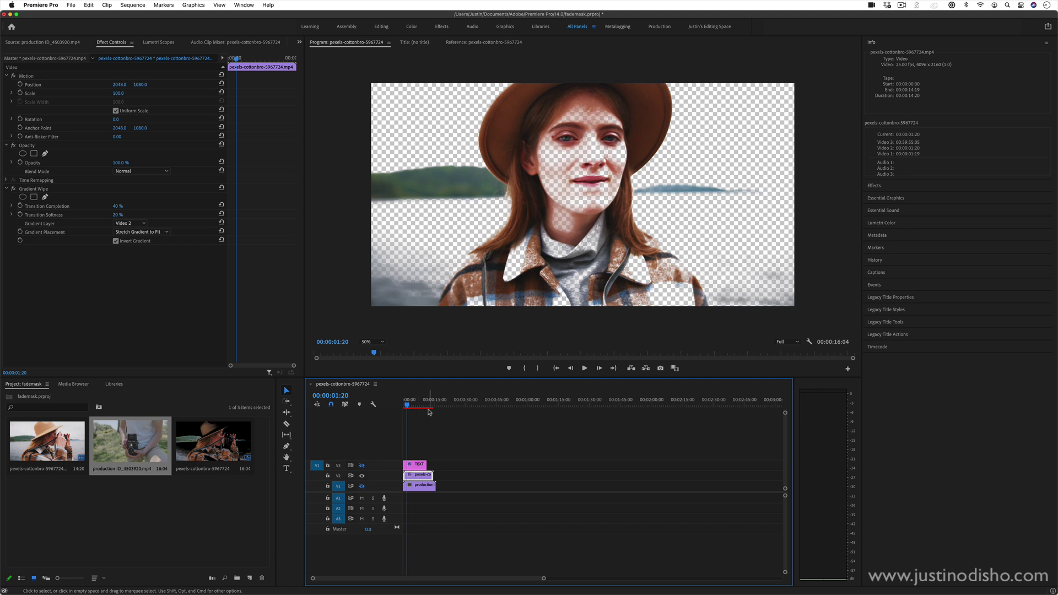
key(space)
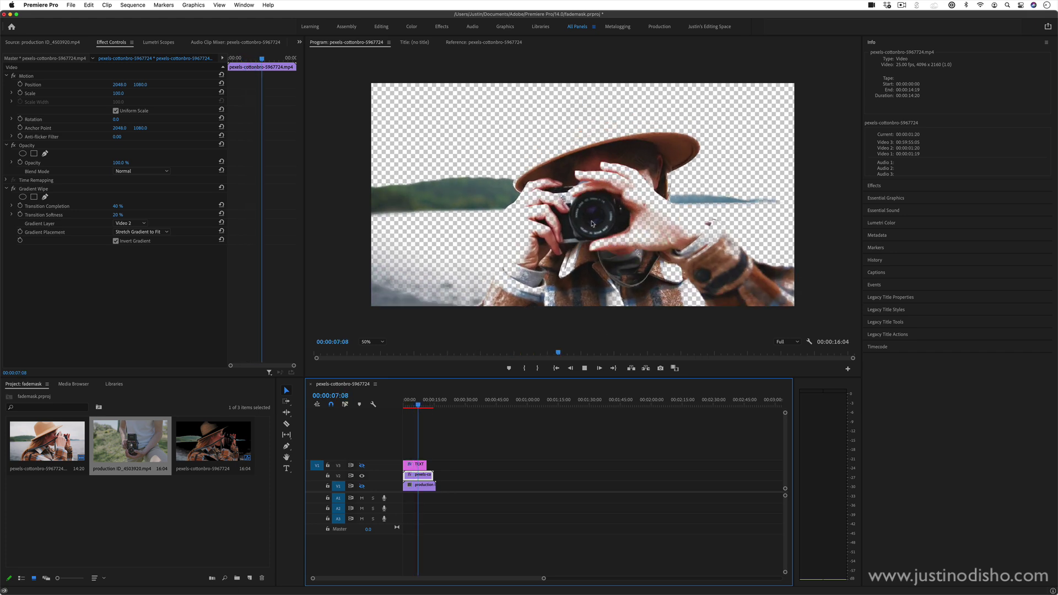
key(space)
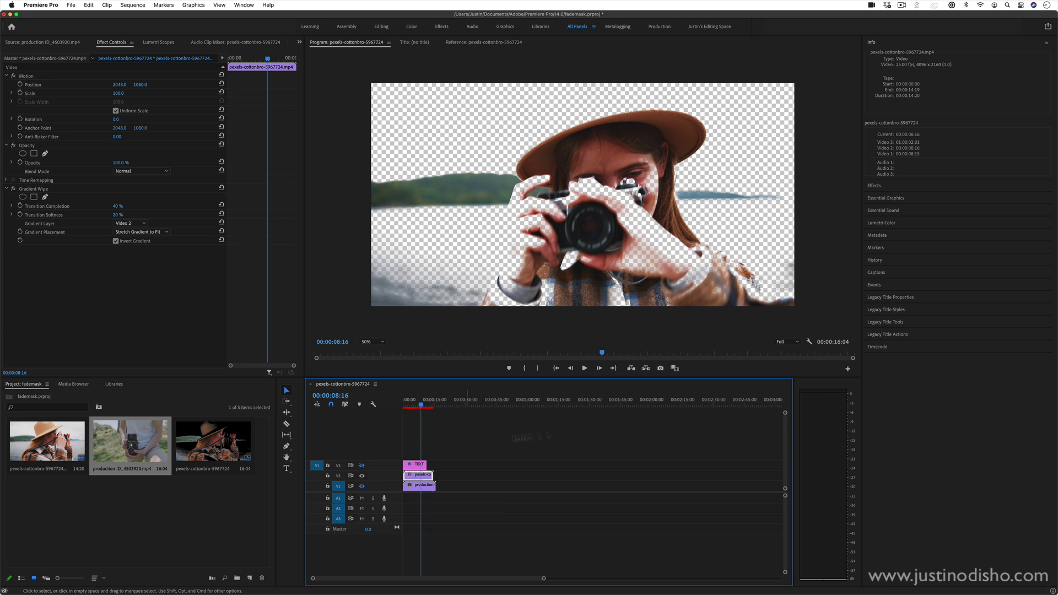
click(790, 343)
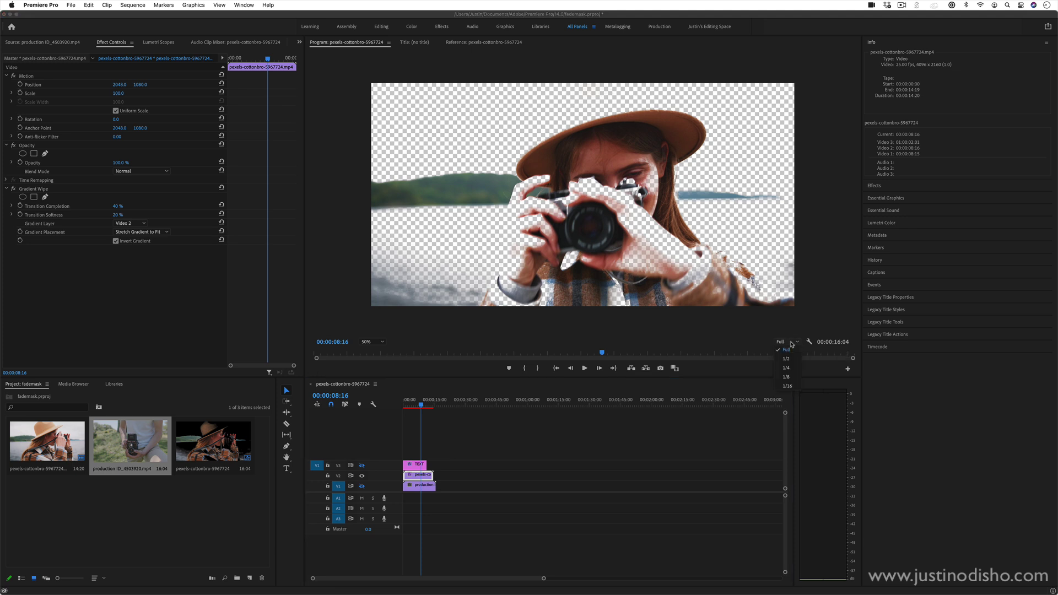
click(793, 386)
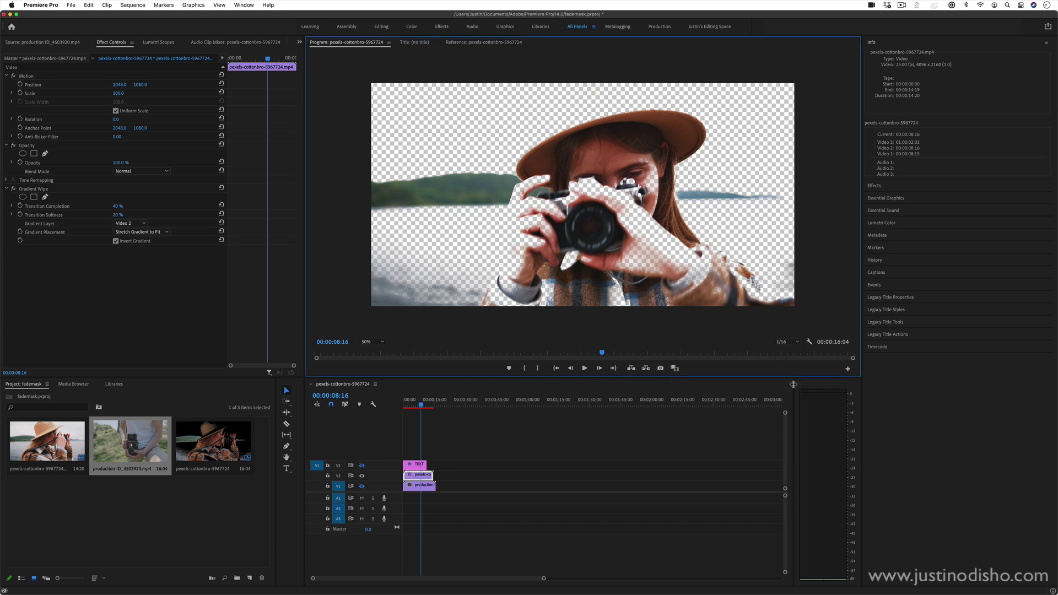
Step: Set Paused Resolution to 1/16 in the wrench menu and play the sequence from near its start
click(810, 342)
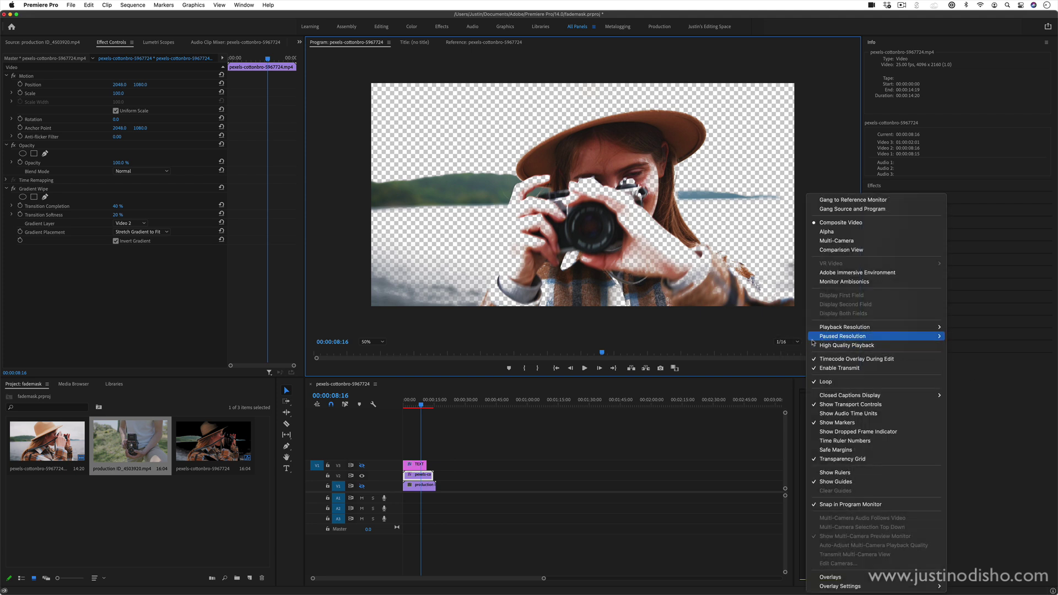
mouse_move(826, 340)
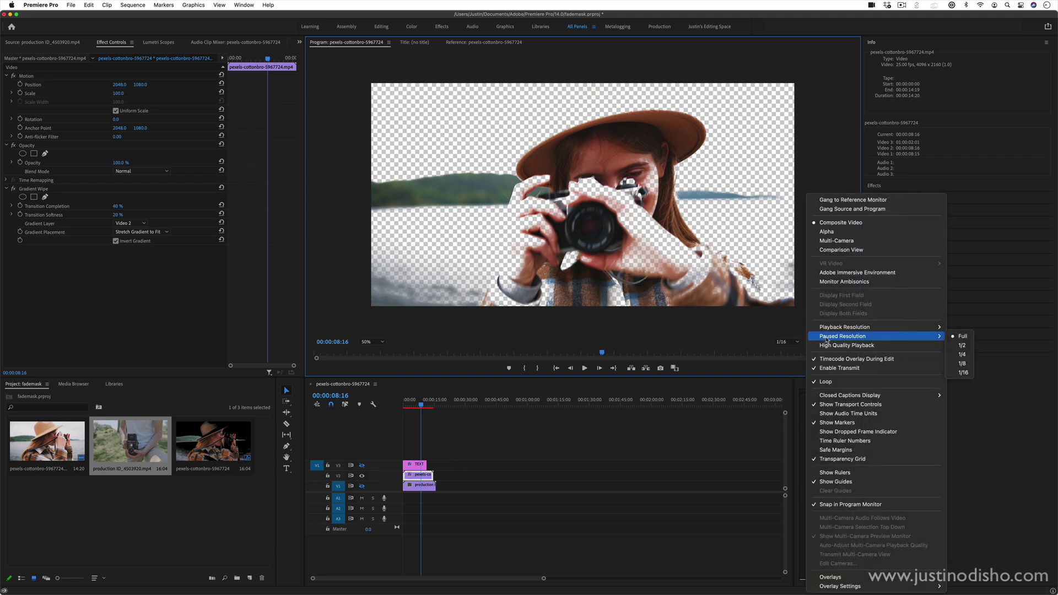
click(964, 373)
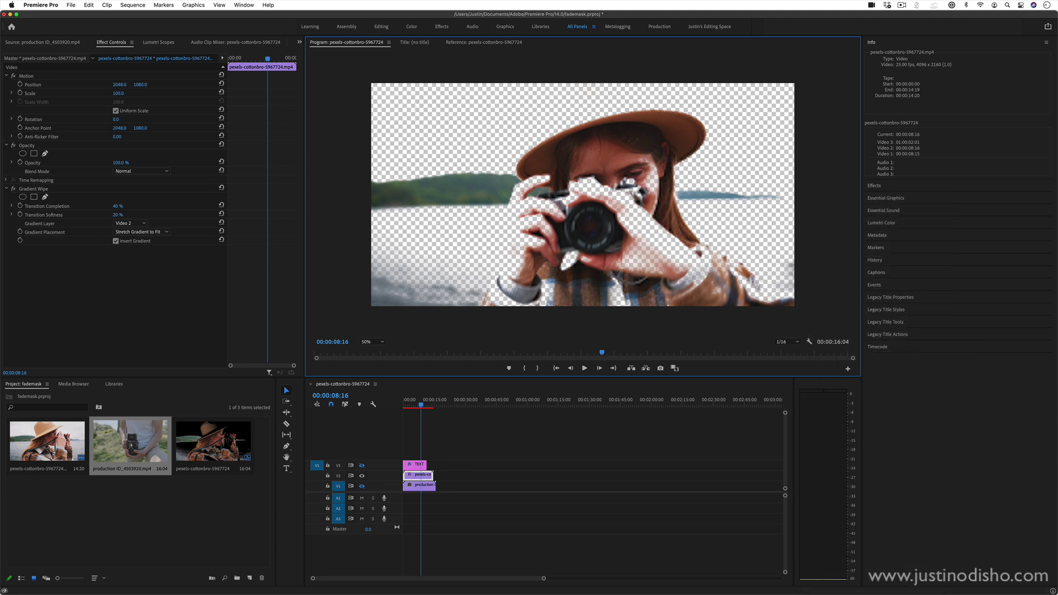
click(406, 404)
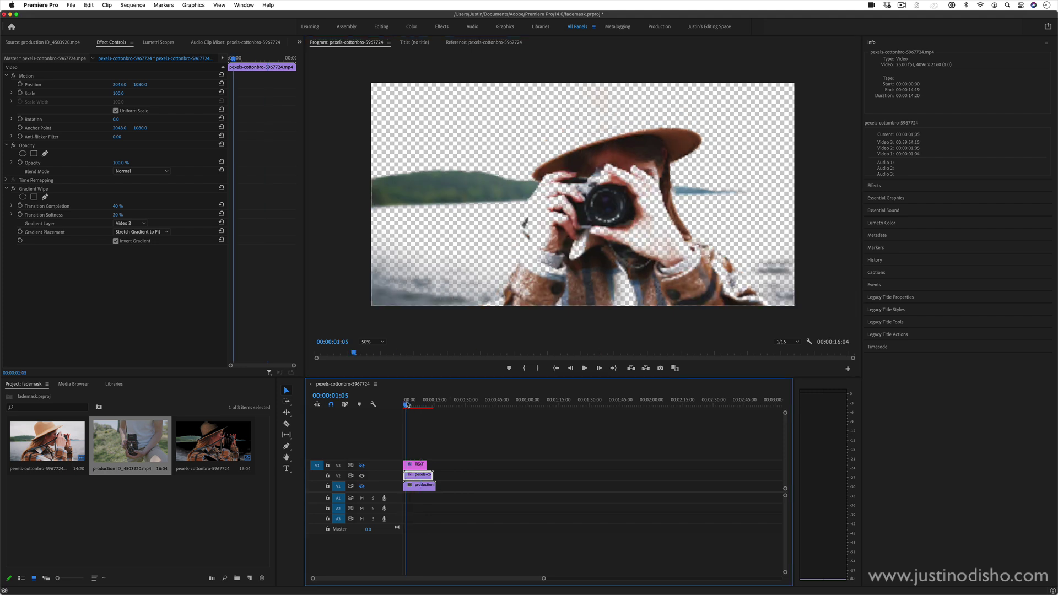
key(space)
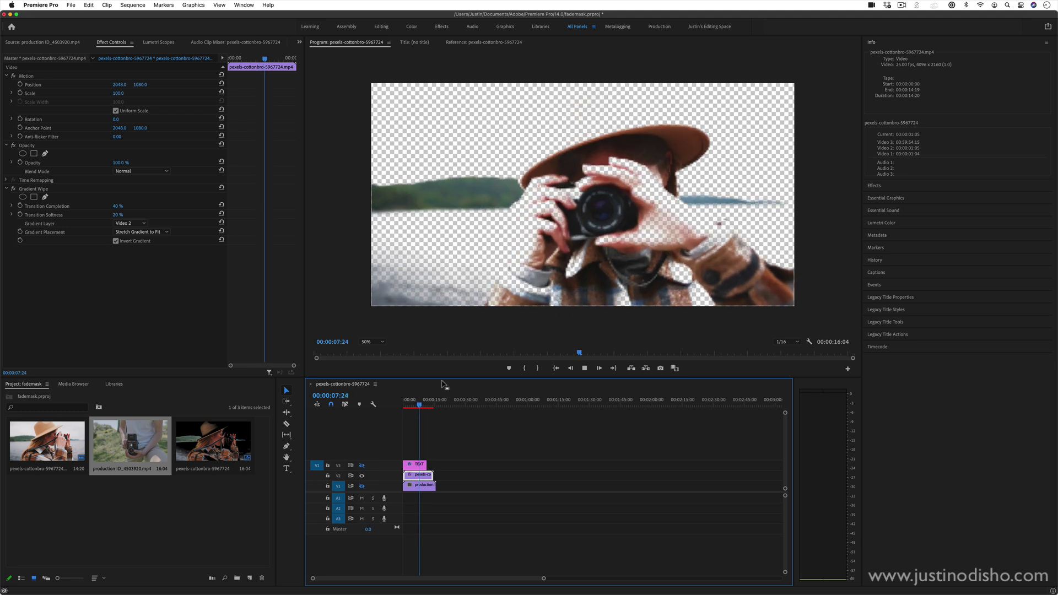
Step: Stop playback, leave resolution at its setting, and park the playhead past the clips' end
click(584, 368)
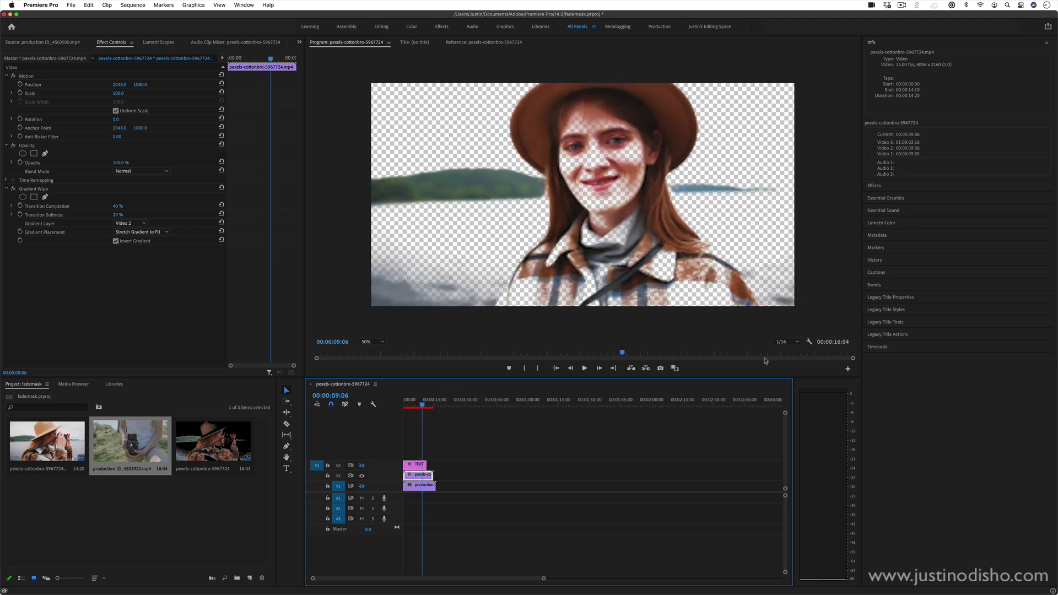
click(788, 342)
click(787, 386)
click(404, 400)
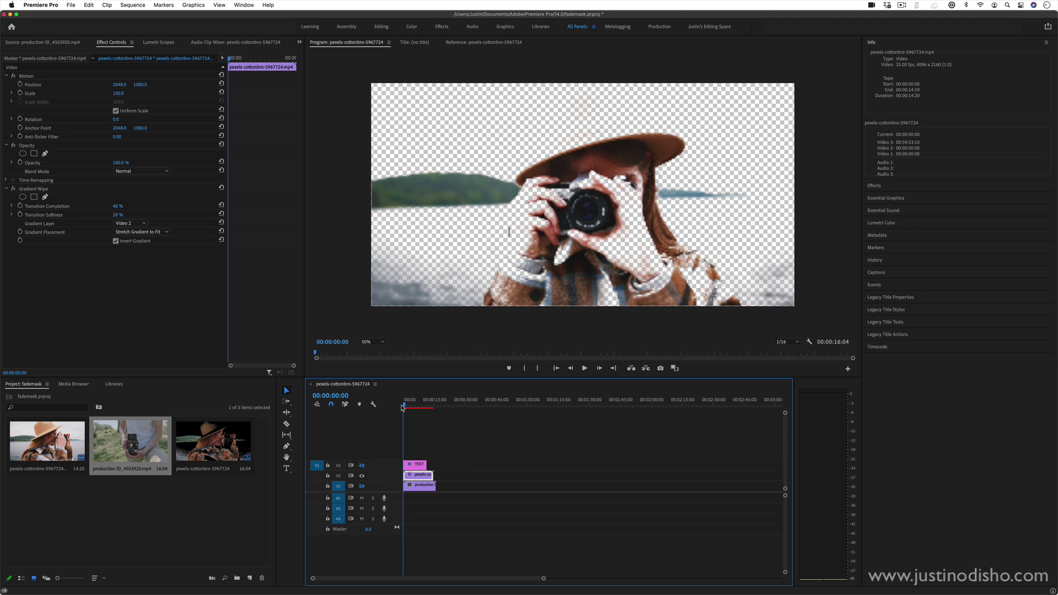
click(440, 405)
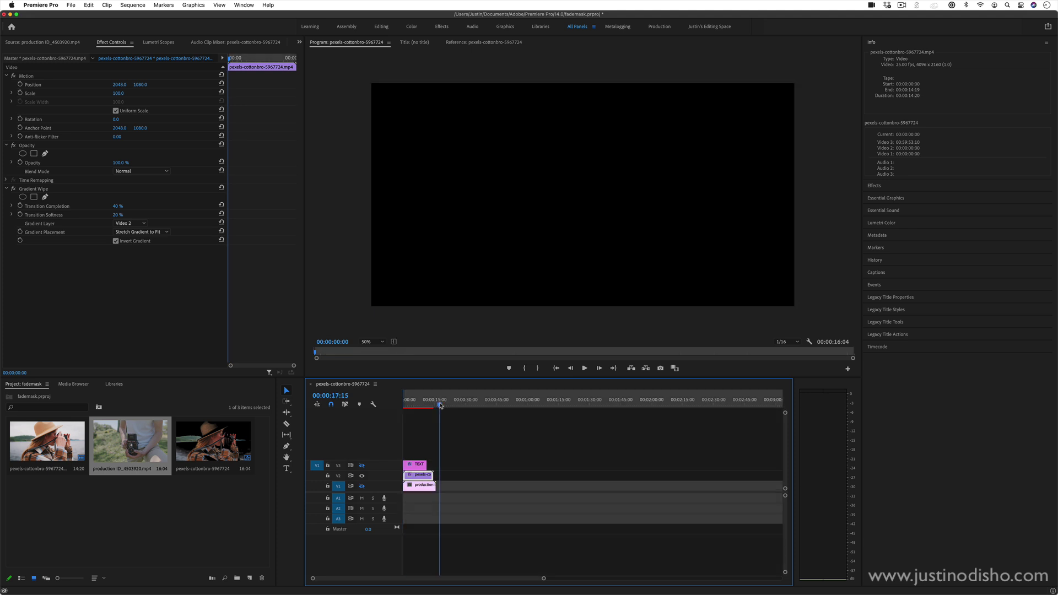
Step: Start rendering effect previews with Enter, cancel the render, then dismiss the Sequence menu
key(Return)
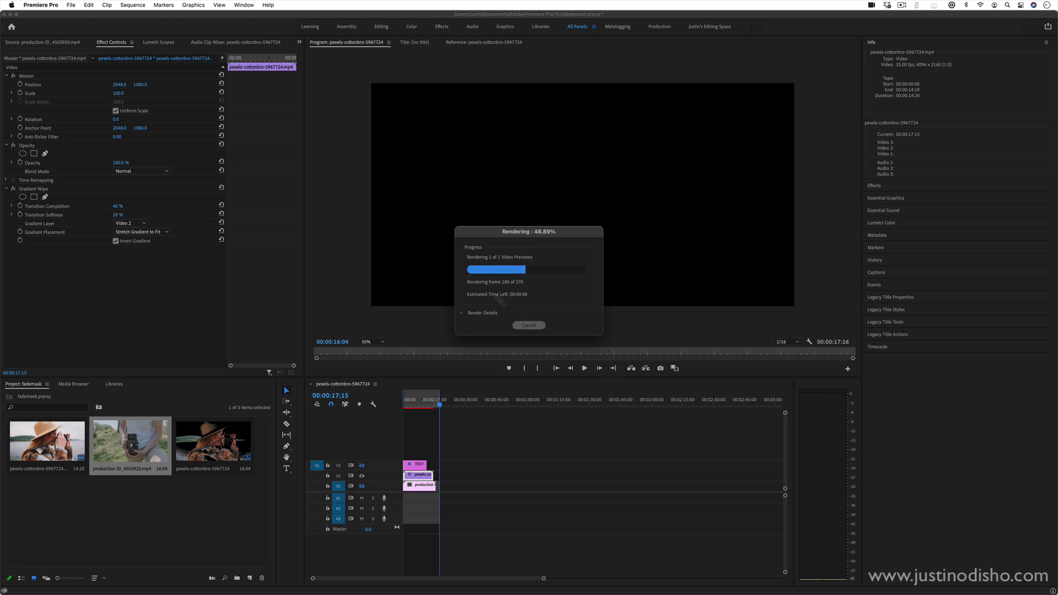
click(528, 325)
click(132, 5)
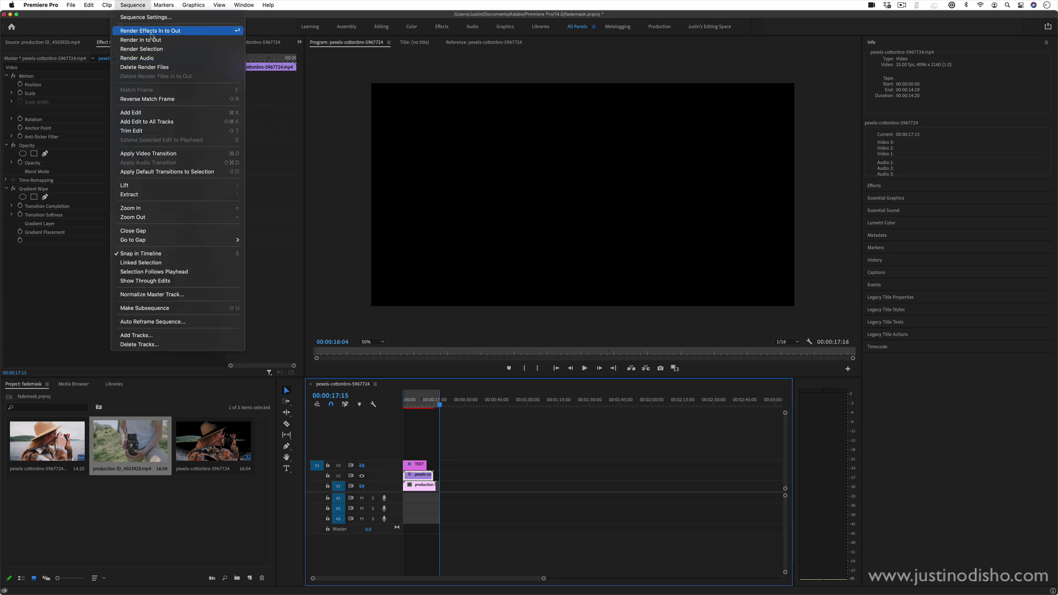
click(542, 483)
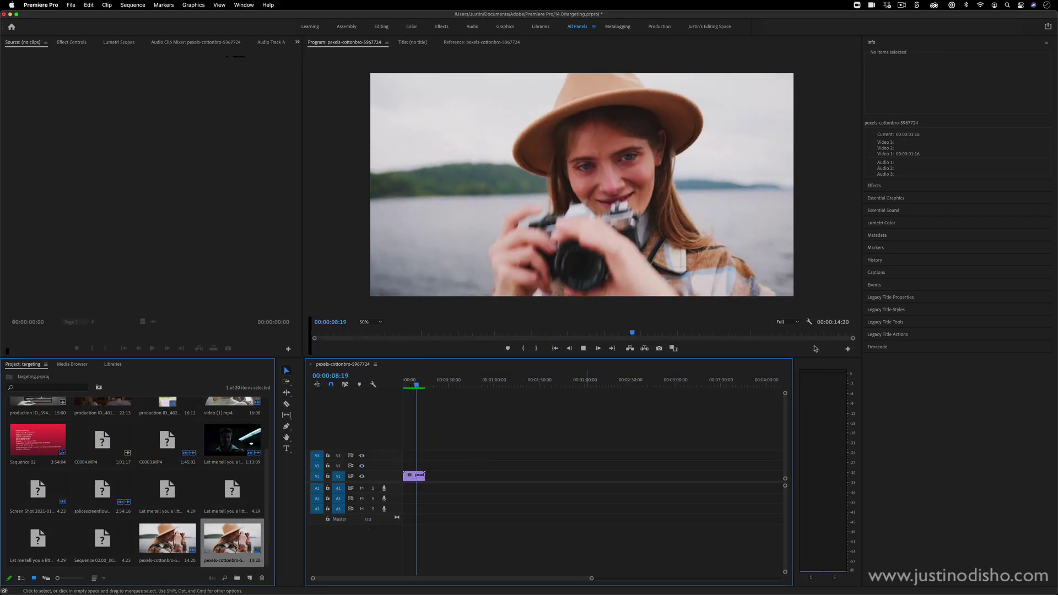
Step: From the Program Monitor wrench menu switch to the Reference Monitor, then back to Program
click(808, 322)
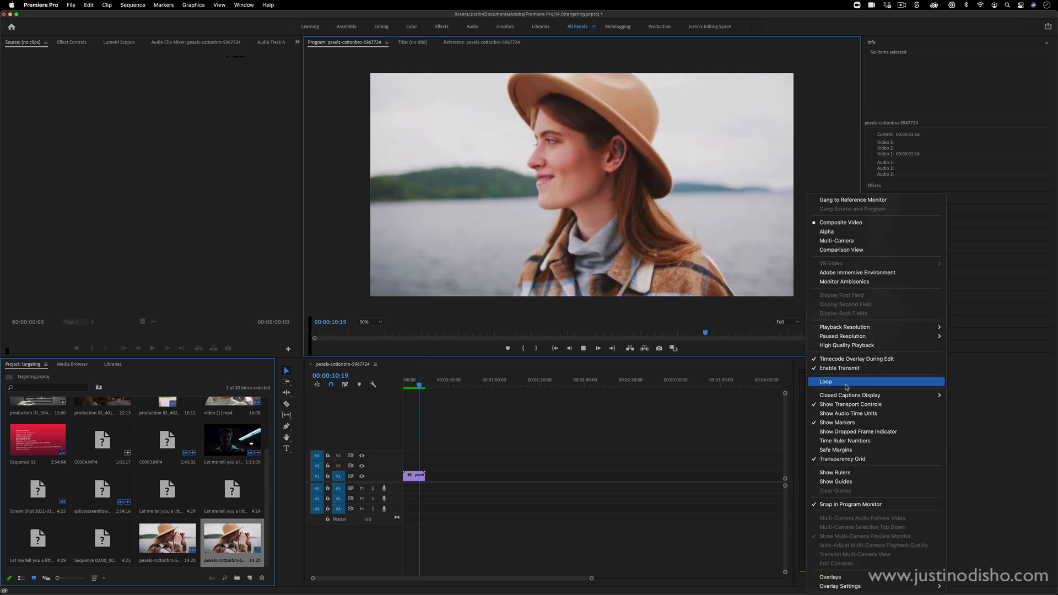
click(825, 381)
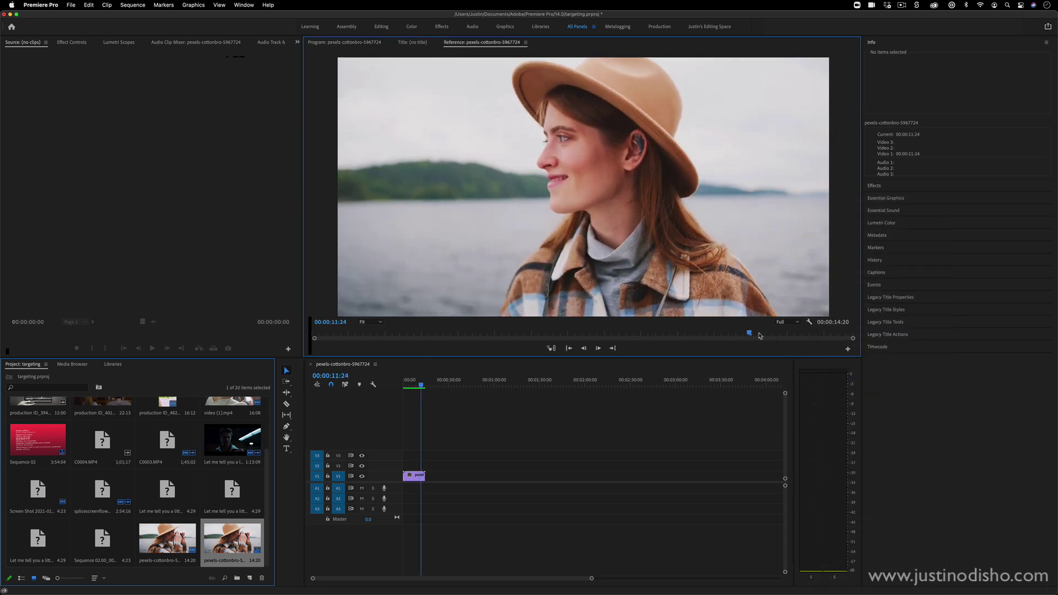
key(space)
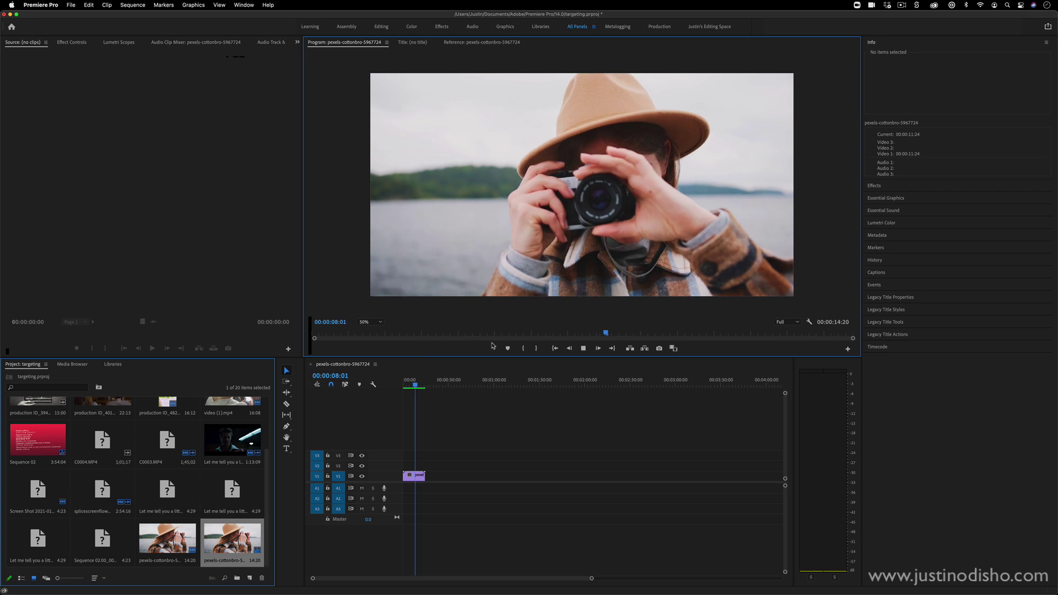
Step: Toggle to the Reference Monitor with Shift+4, view its settings, and leave it showing at Fit
key(super+shift+4)
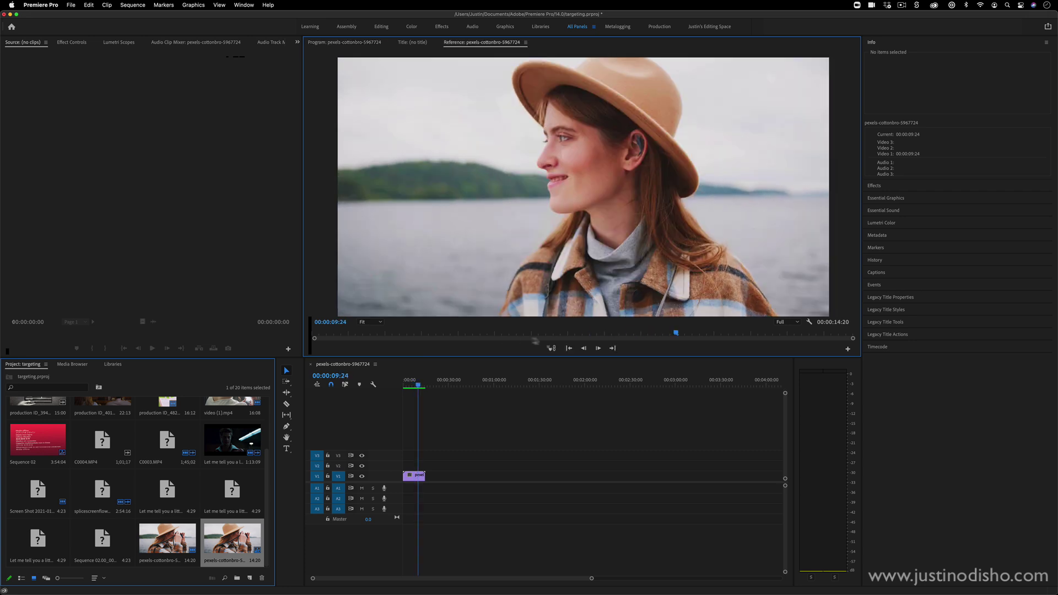
click(807, 323)
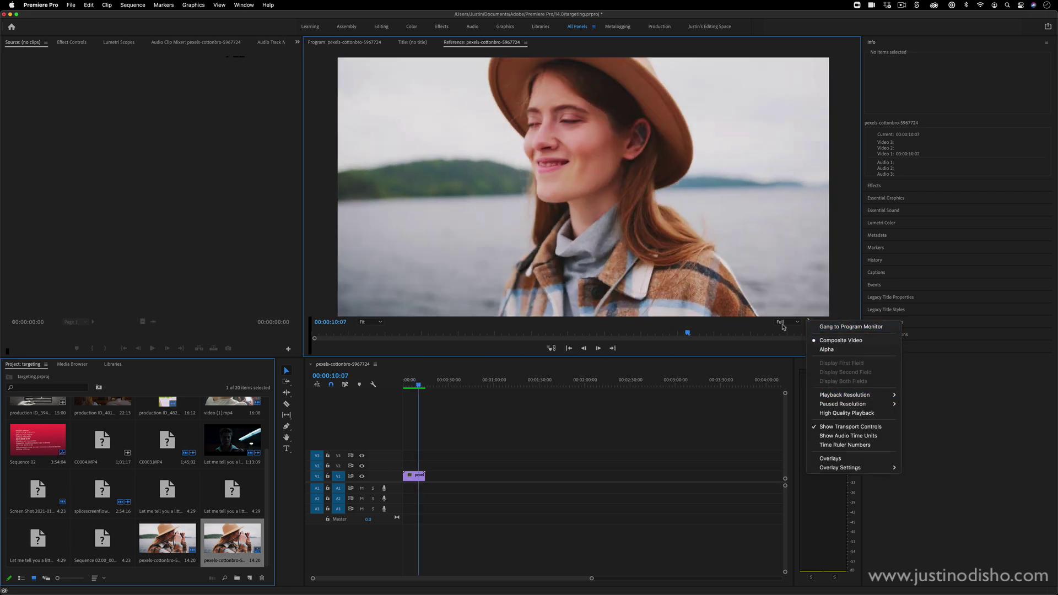
key(Escape)
key(shift+4)
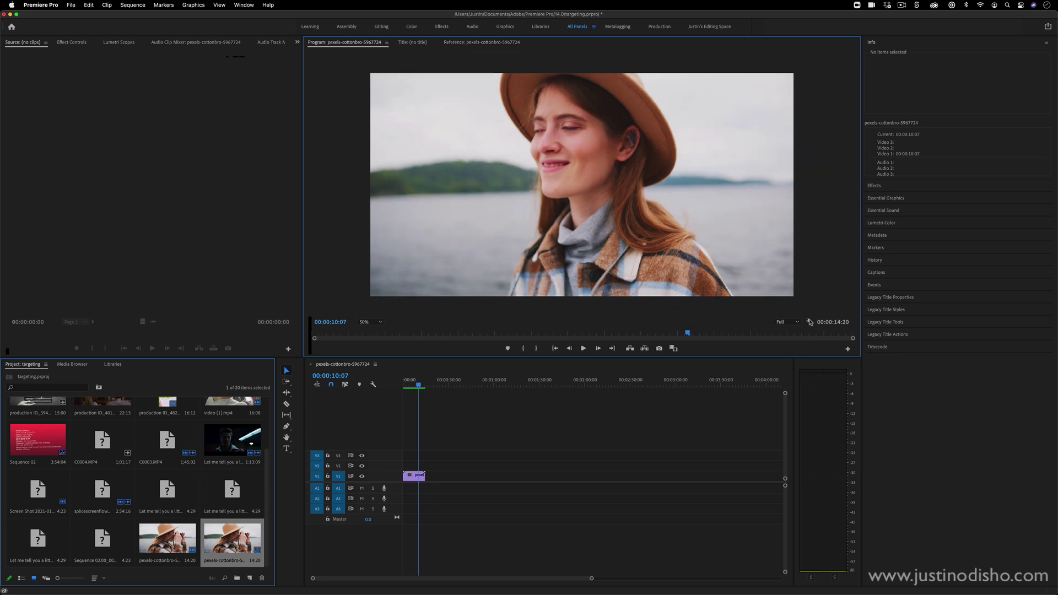
click(809, 322)
click(836, 382)
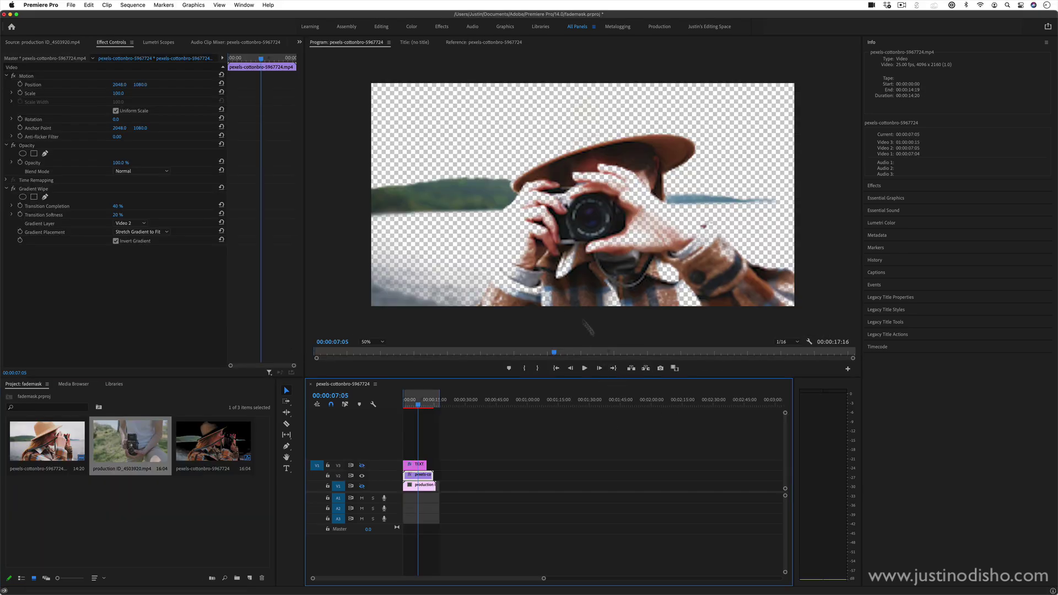
Step: Step the Program Monitor forward three frames and back one
click(696, 369)
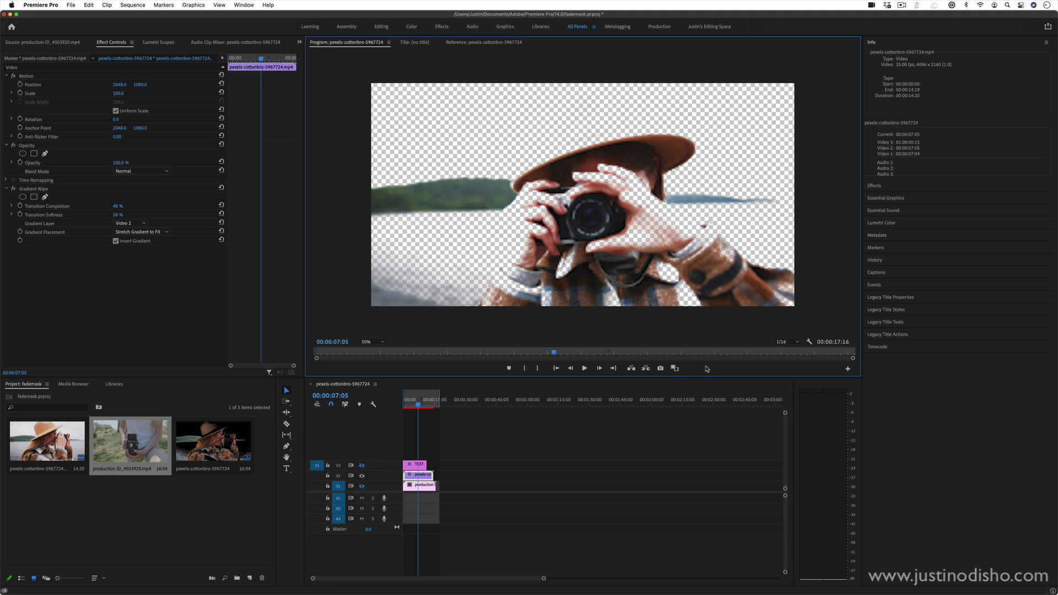
click(600, 368)
click(600, 368)
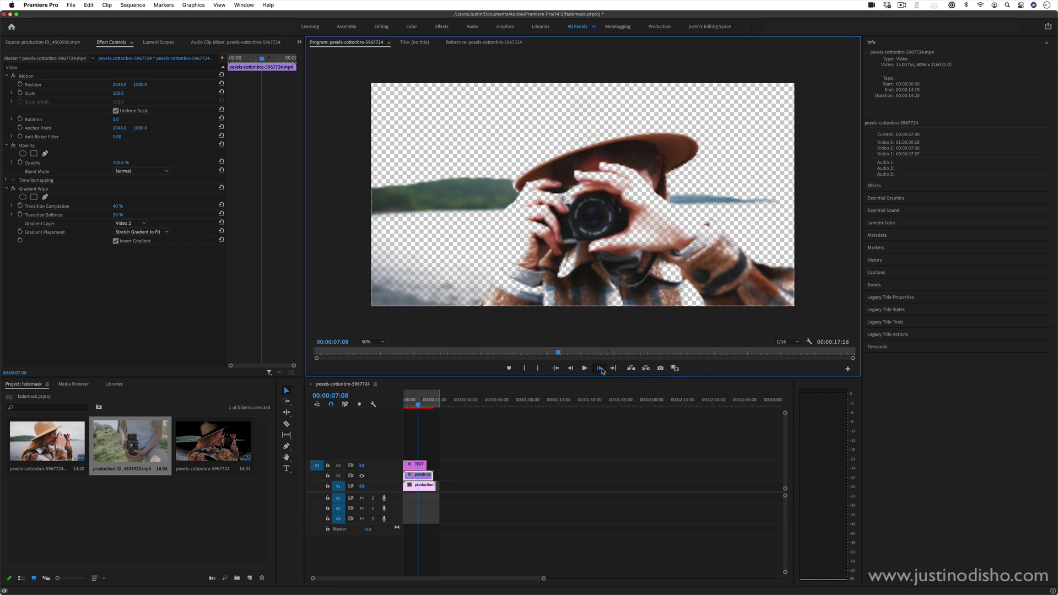
click(600, 367)
click(571, 368)
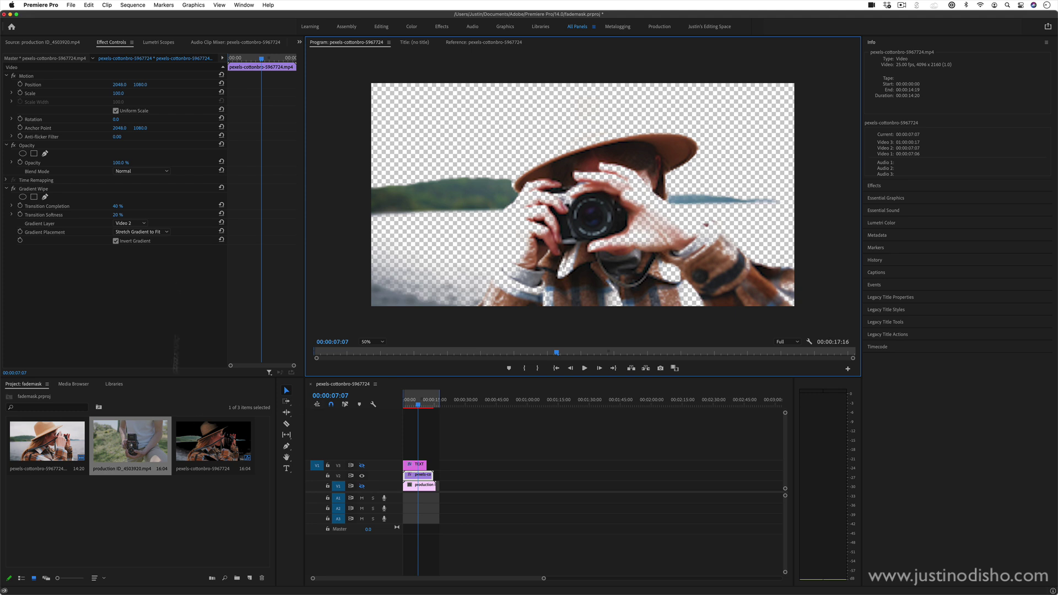
Step: Disable the Gradient Wipe effect, keep Full resolution, and review the Paused Resolution options
click(13, 188)
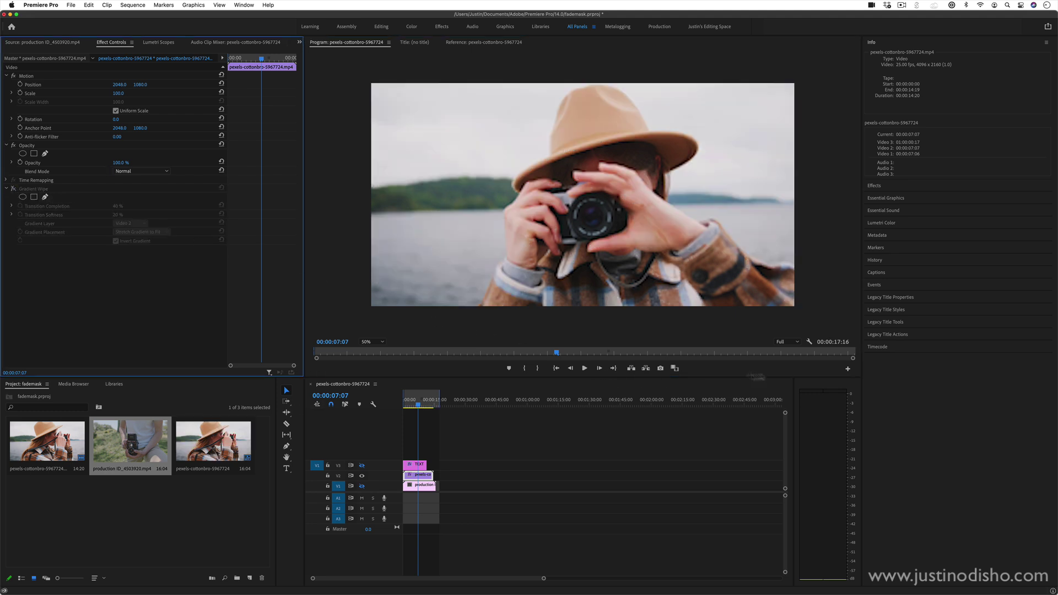
click(786, 342)
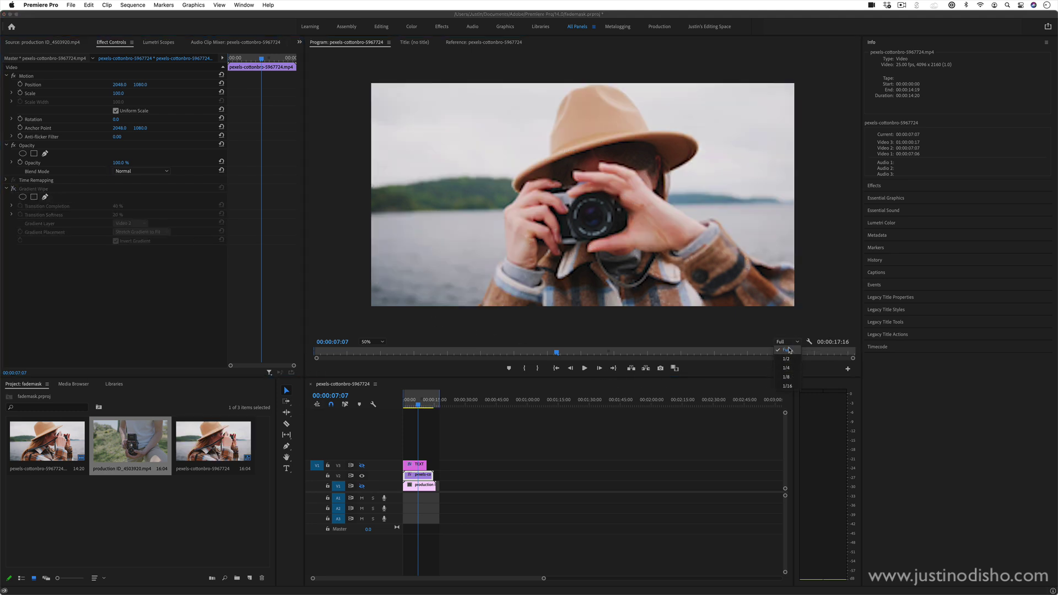
click(786, 350)
click(808, 341)
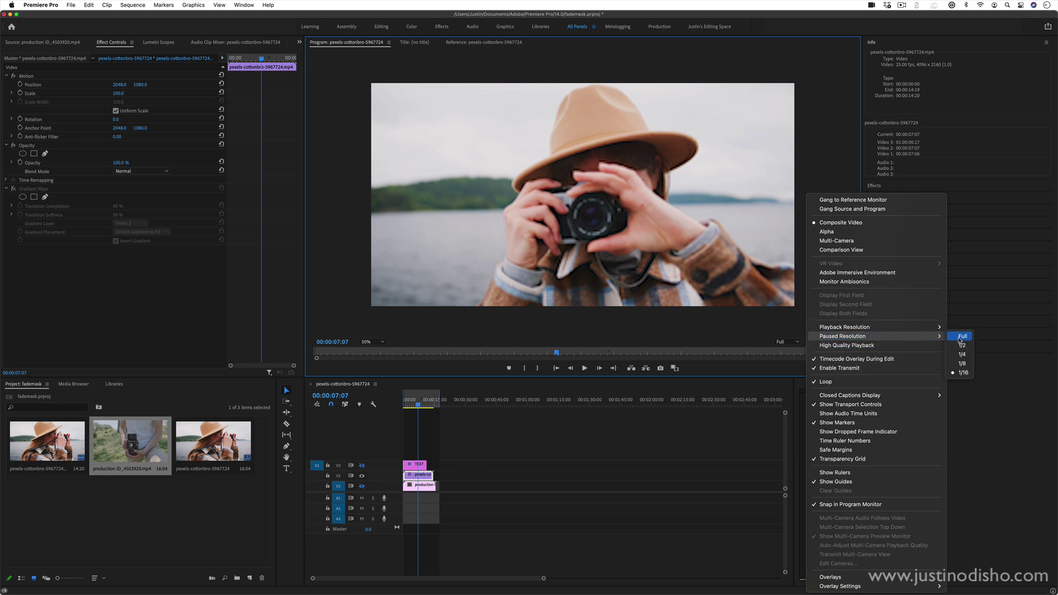
click(767, 343)
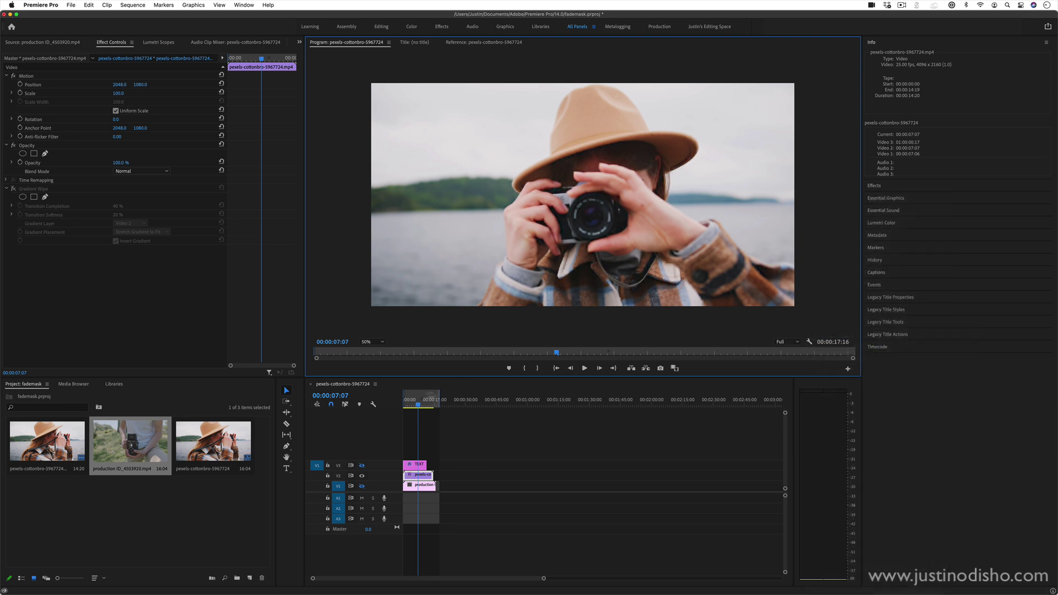
Step: Export the current frame as a JPEG still imported into the project
drag(412, 407, 424, 406)
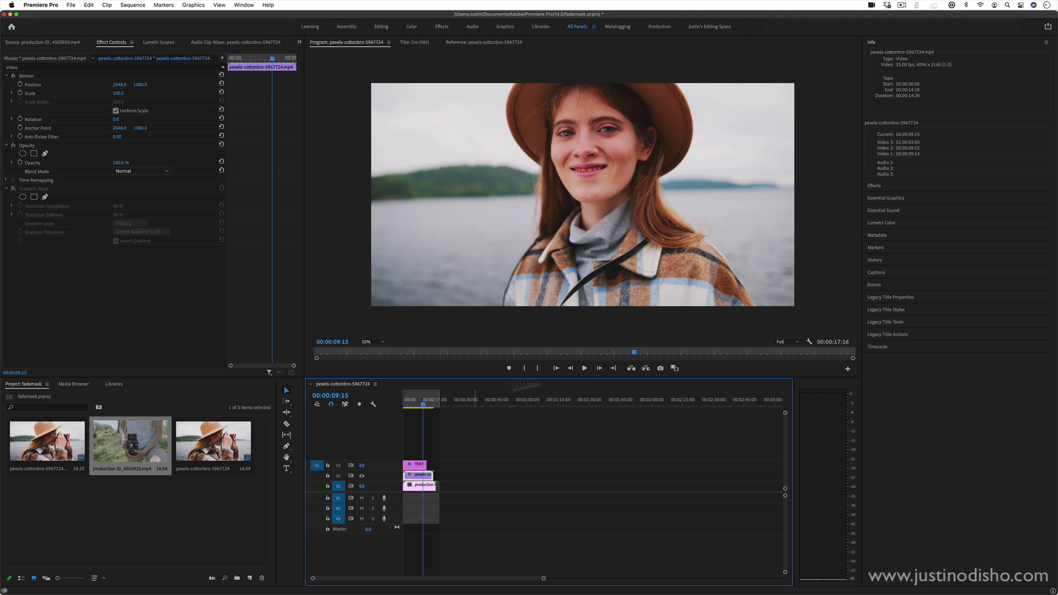
click(660, 368)
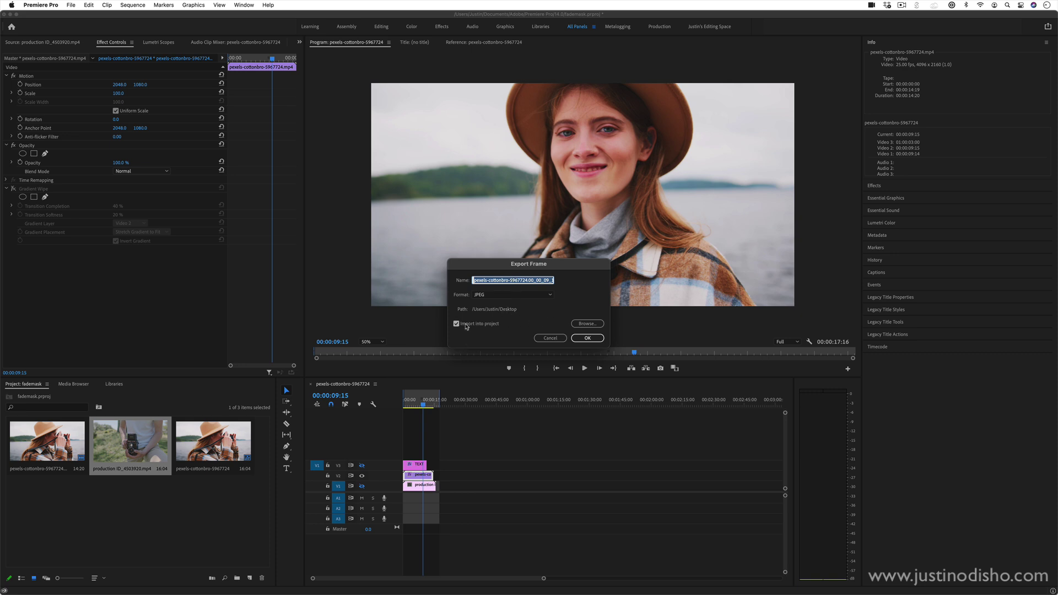
click(587, 337)
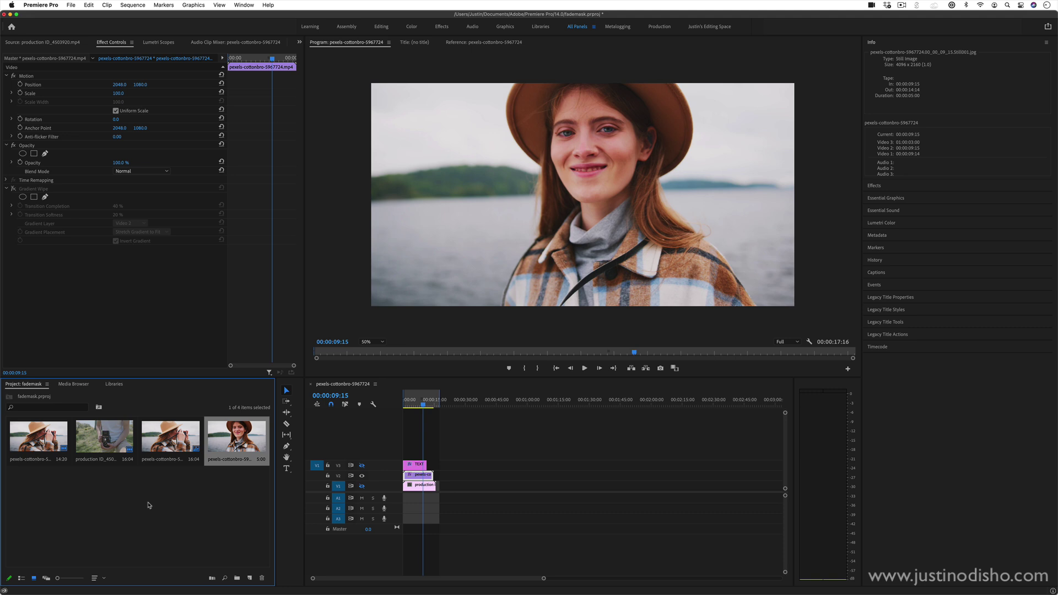
Step: Test the still on V3 around 35 seconds, delete it, then open it in the Source monitor
click(191, 506)
click(266, 443)
drag(250, 455, 472, 465)
click(477, 403)
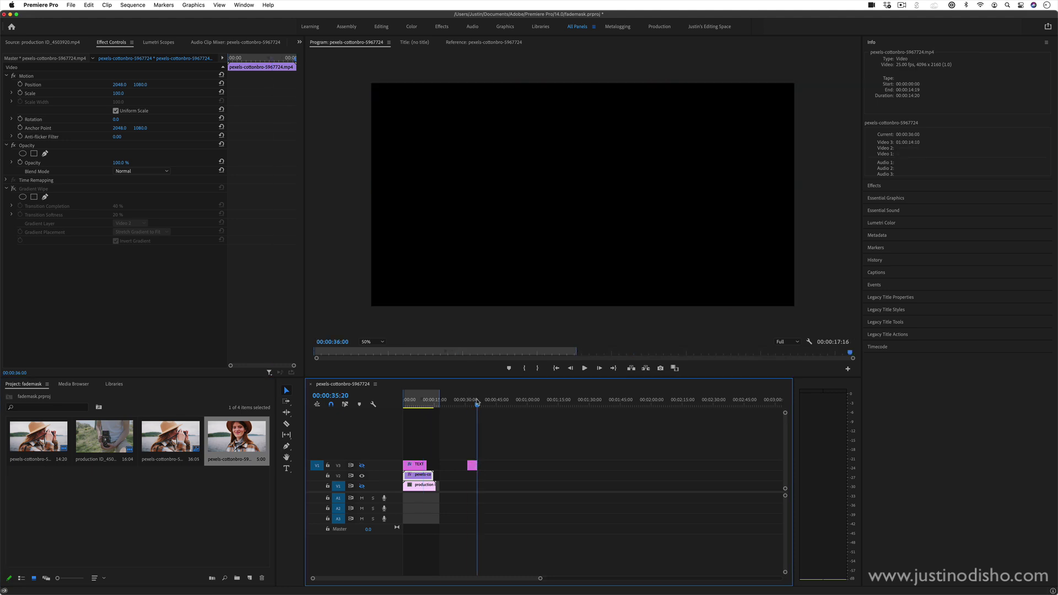
drag(477, 402, 475, 402)
click(472, 465)
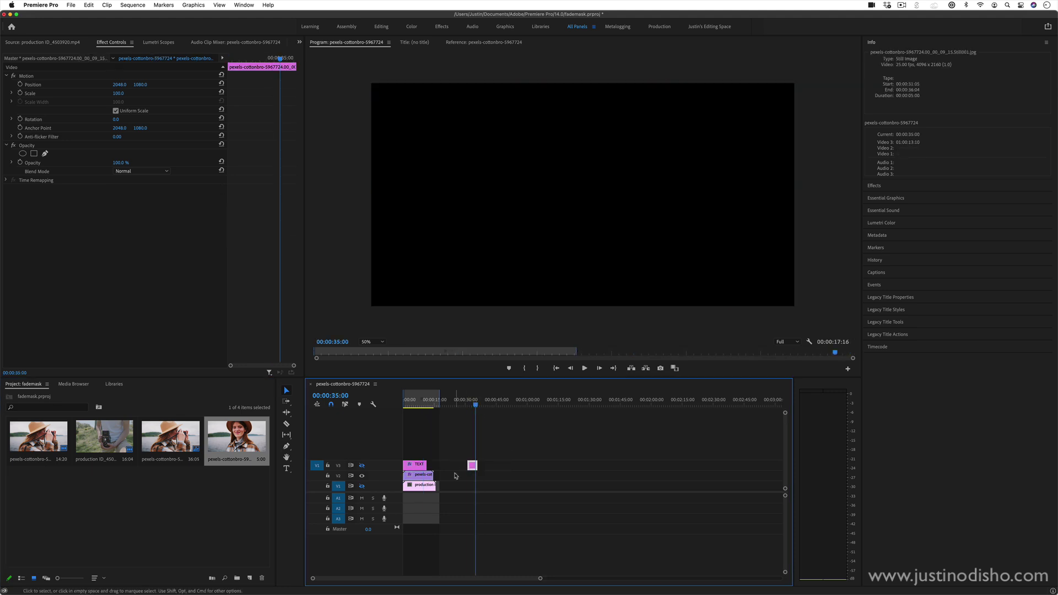
key(BackSpace)
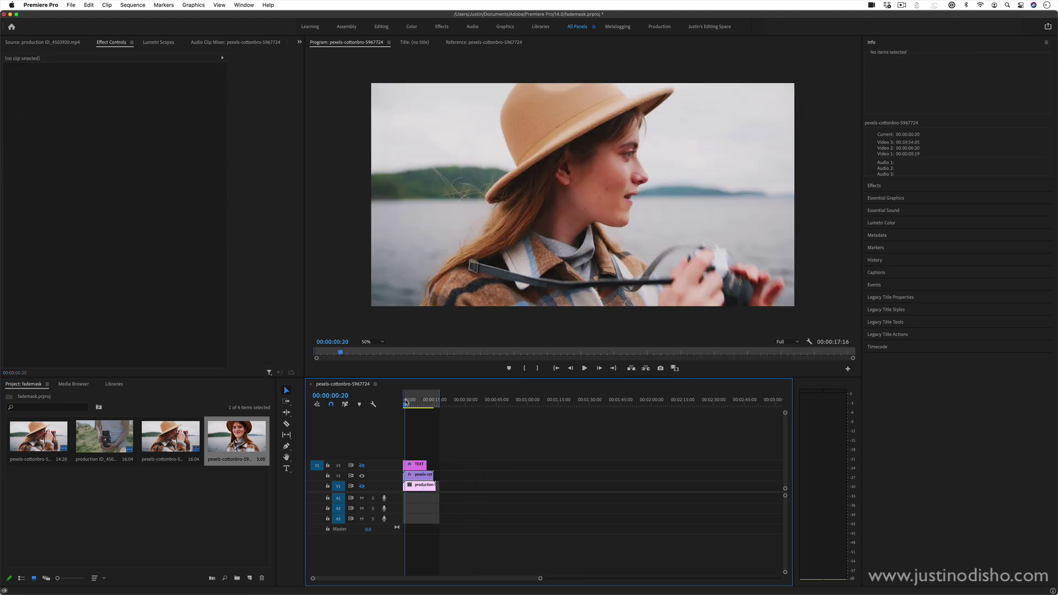
double_click(241, 441)
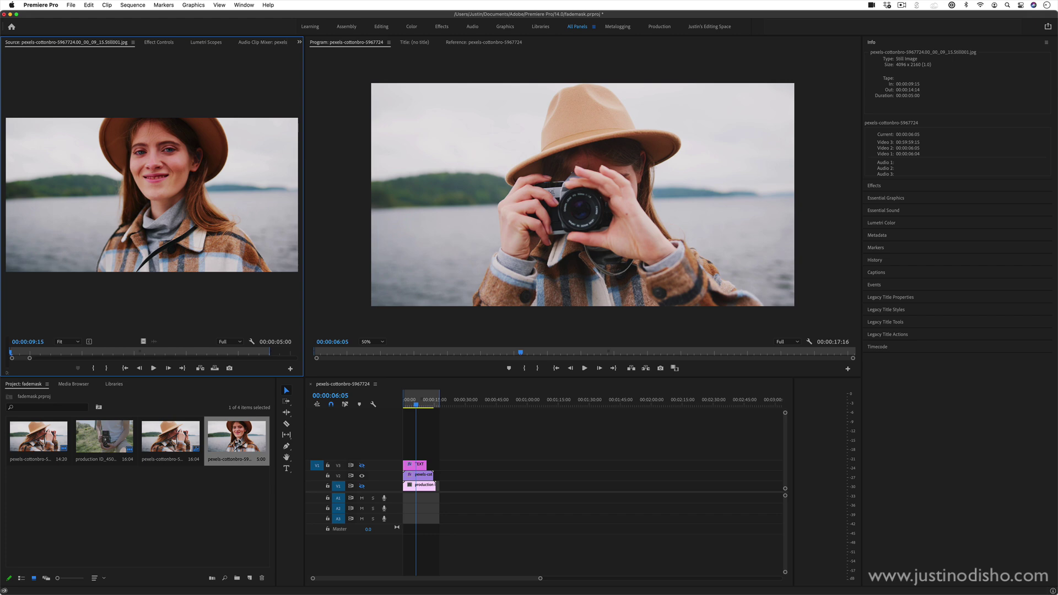
Step: Dock the Reference monitor beside Program and set its frame to 00:00:13:19
click(493, 353)
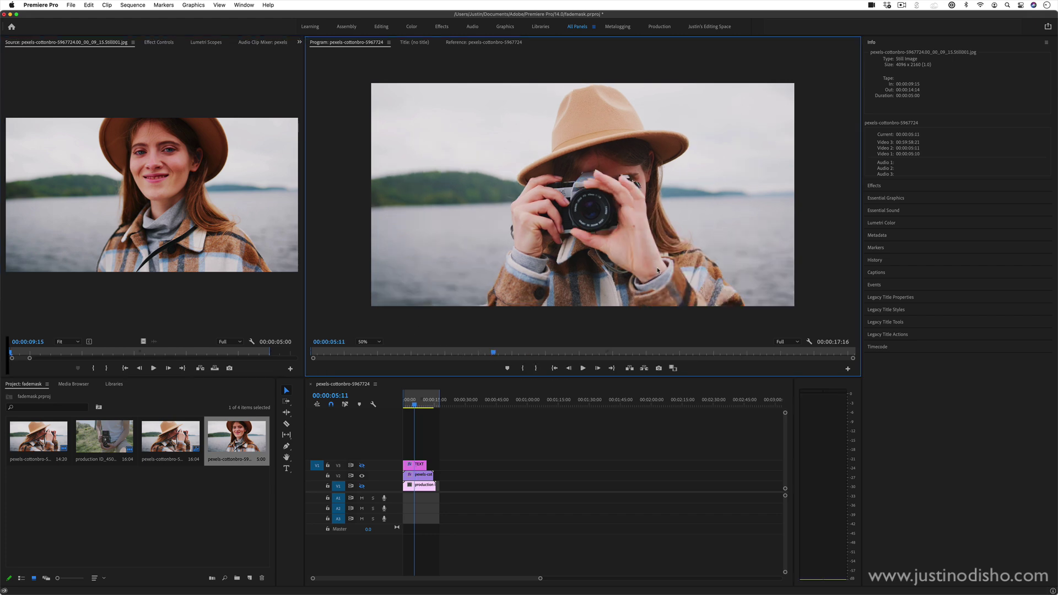
click(507, 368)
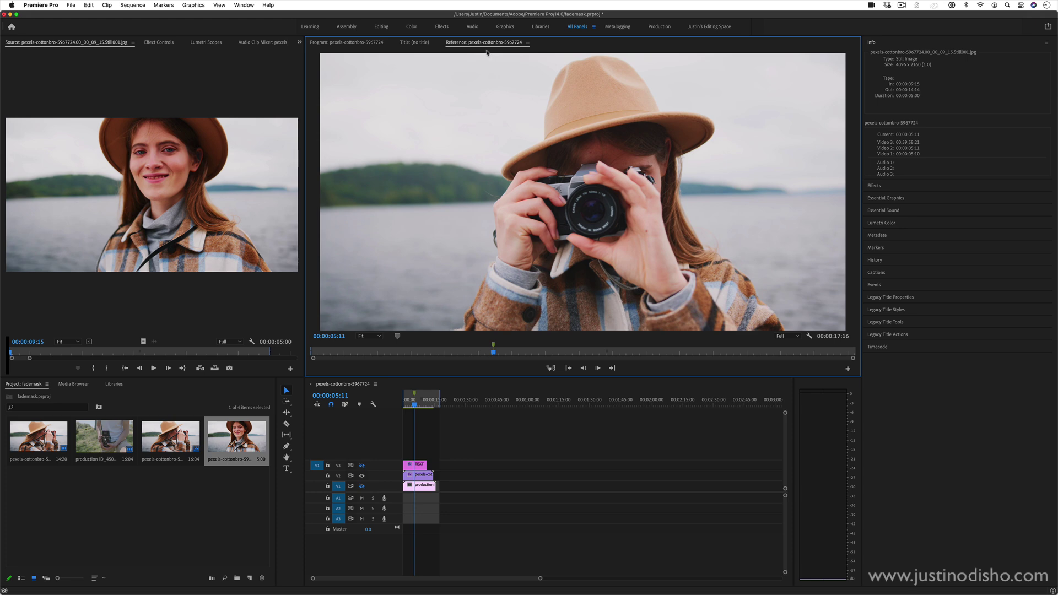
key(t)
drag(508, 46, 438, 43)
drag(504, 353, 480, 354)
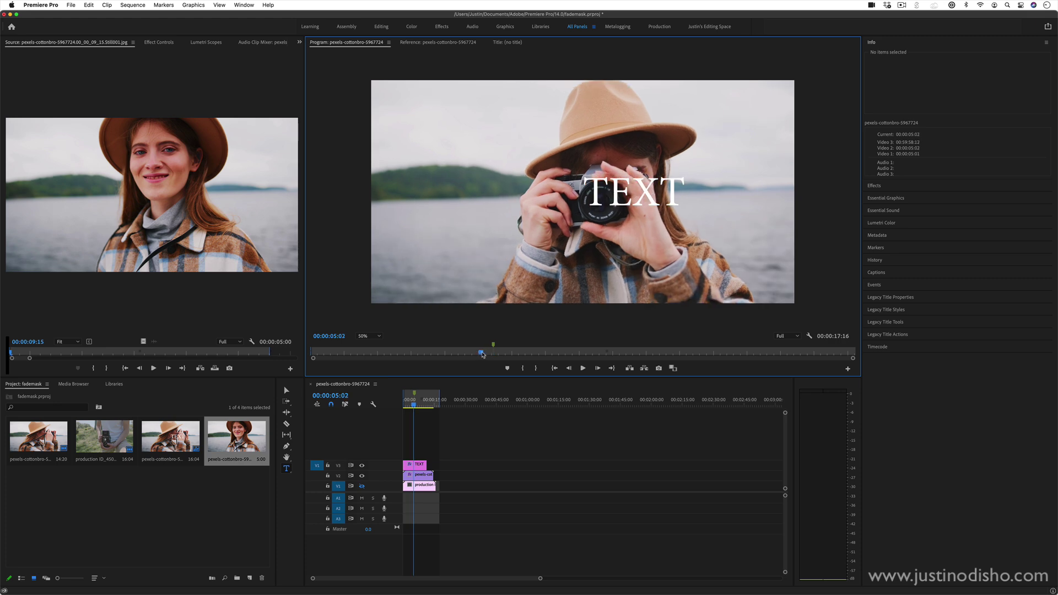
click(451, 43)
drag(512, 353, 728, 353)
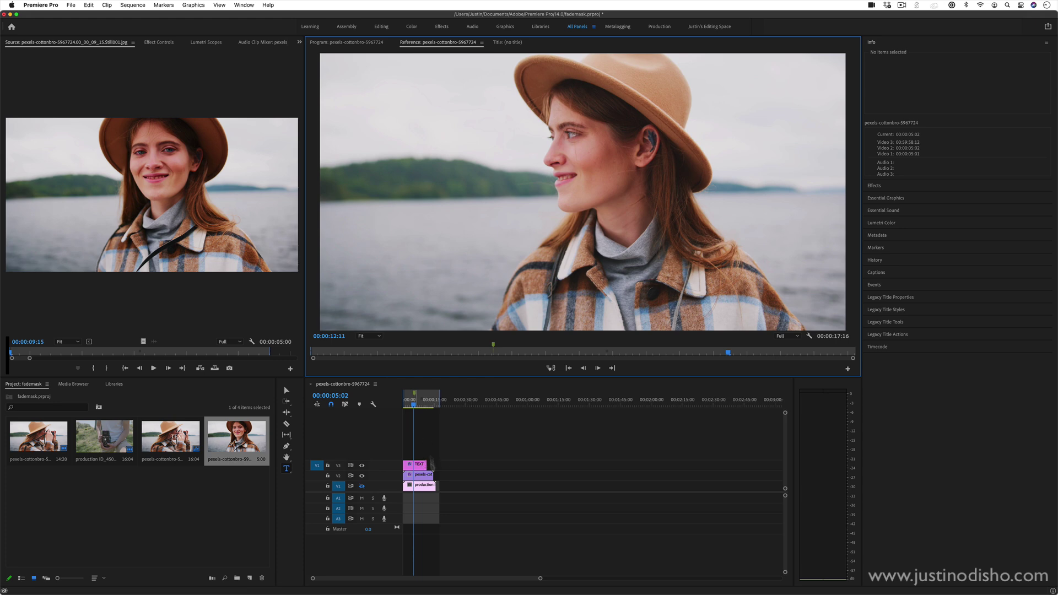
Step: Lengthen the TEXT clip on V3, compare Program and Reference views, and play from 00:00:02:20
drag(426, 465, 434, 465)
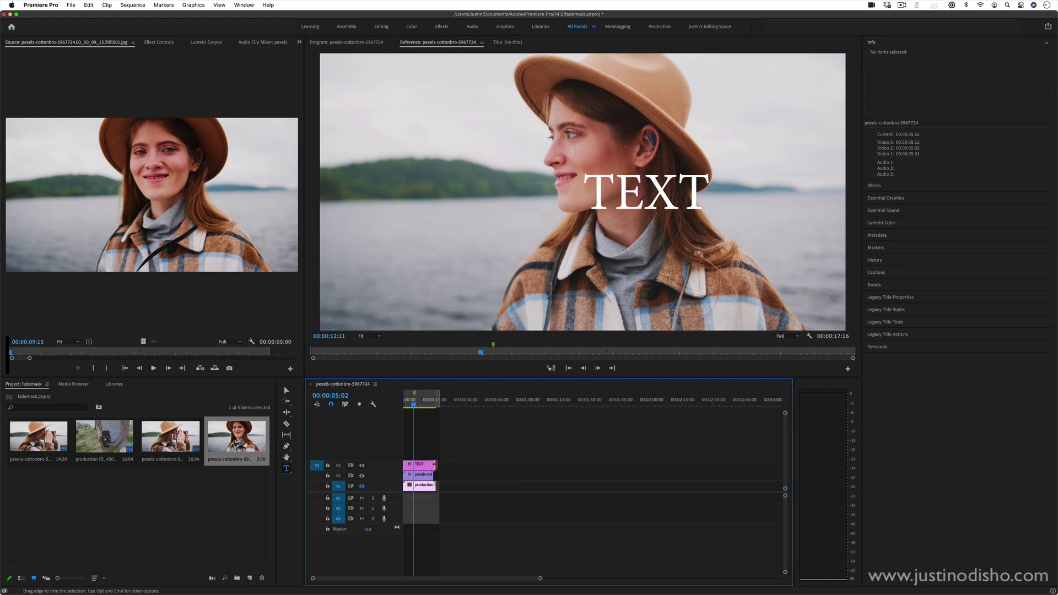
click(346, 43)
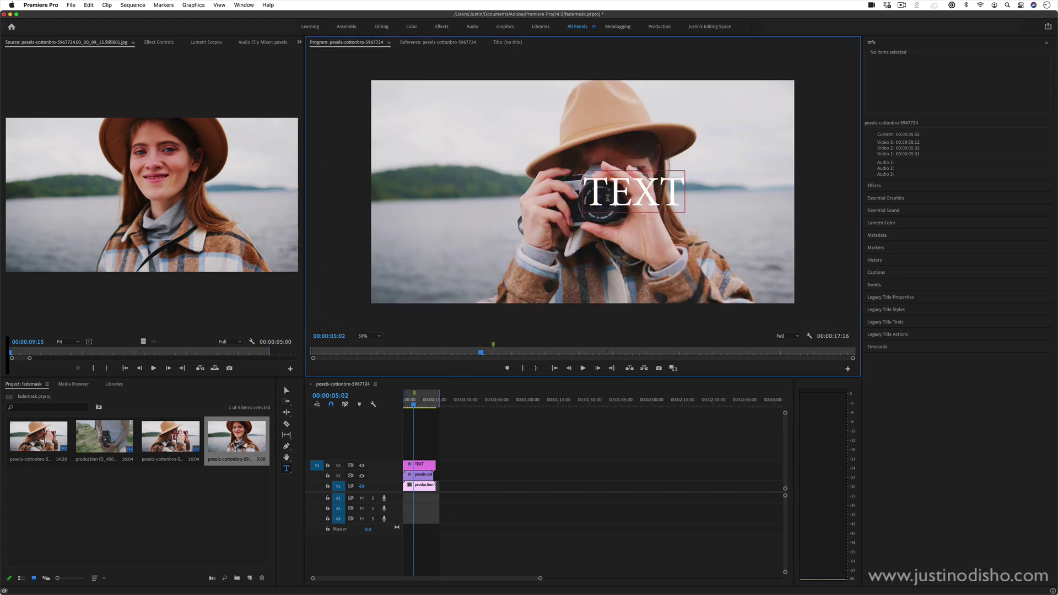
drag(414, 403, 410, 403)
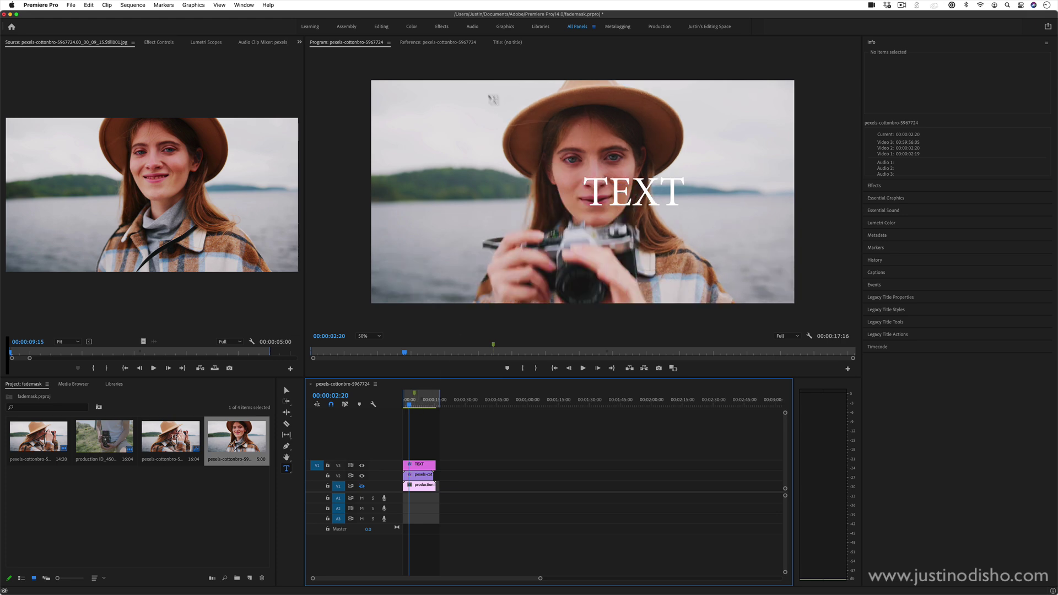
click(444, 42)
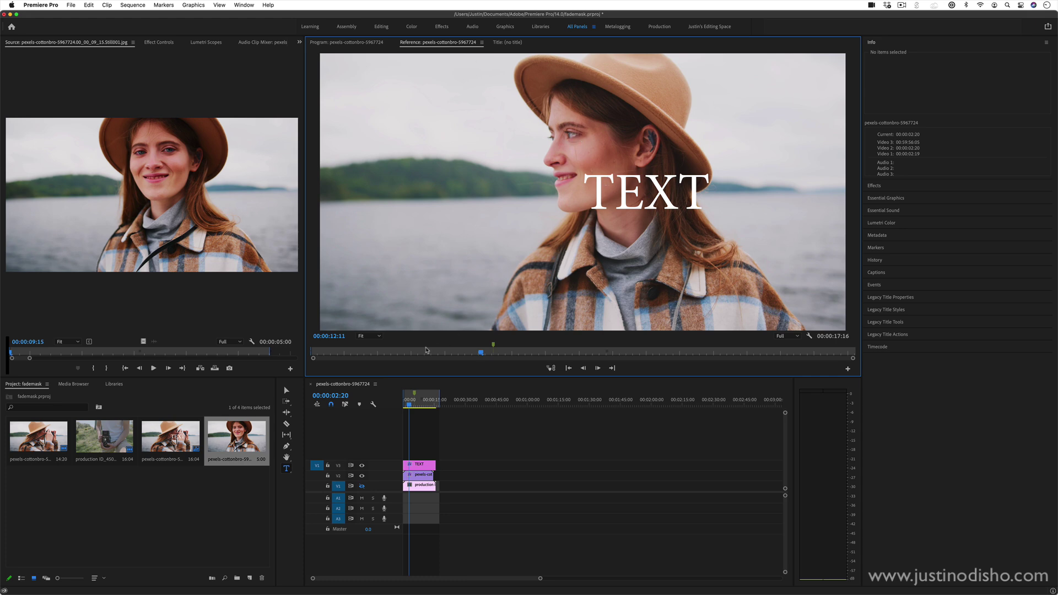
click(346, 41)
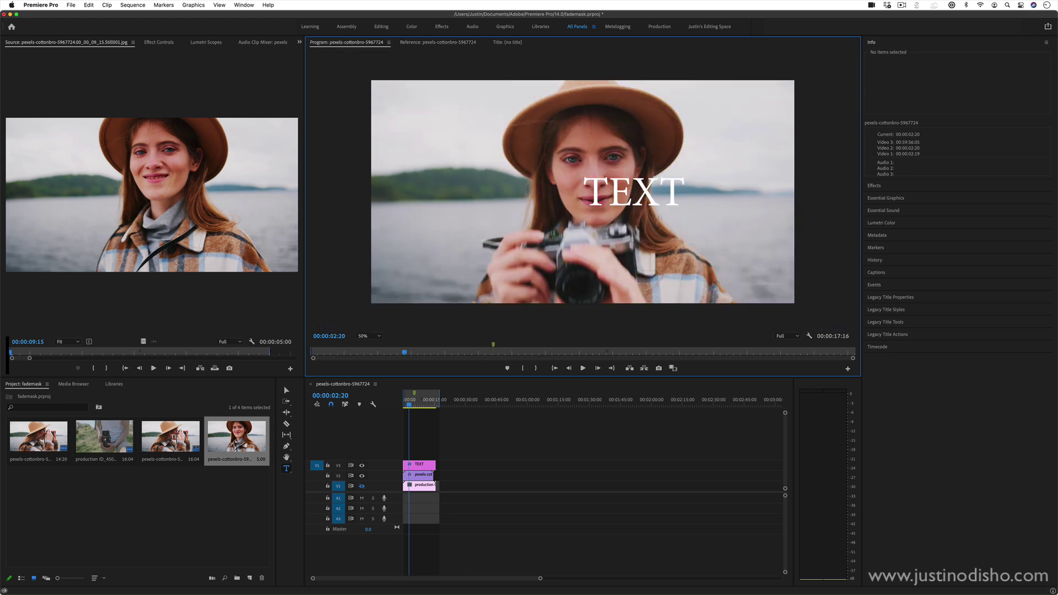
click(659, 191)
click(444, 43)
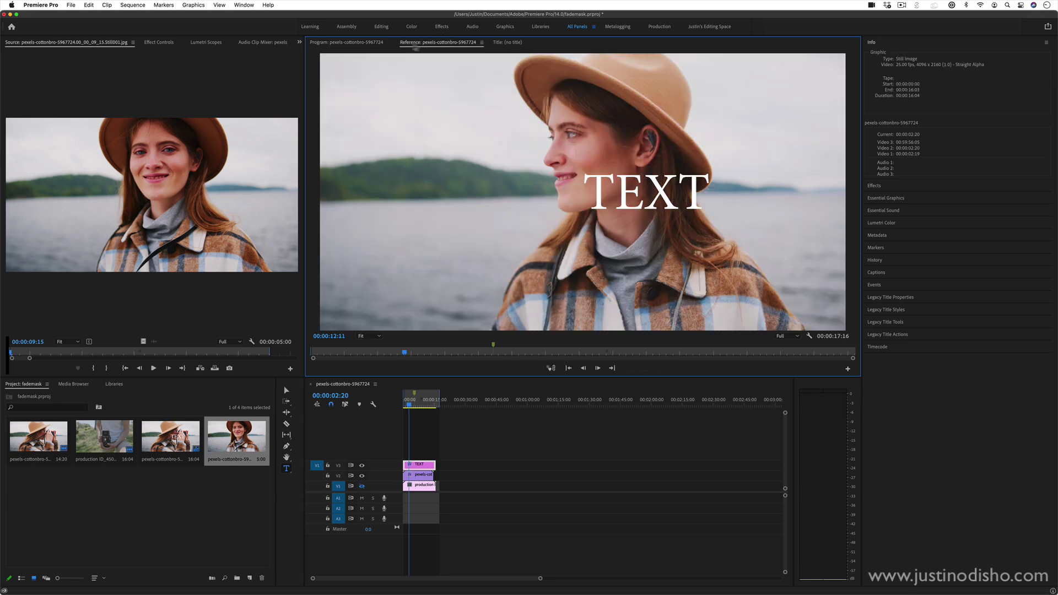
click(358, 44)
key(space)
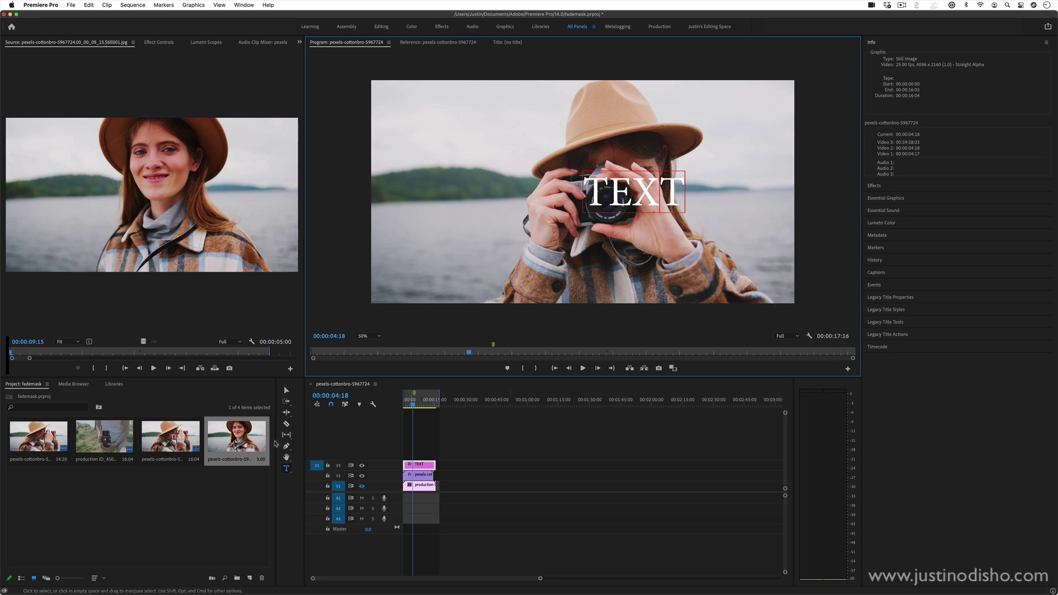
Step: Select the V2 clip and turn on Show Rulers in the Program Monitor
click(421, 475)
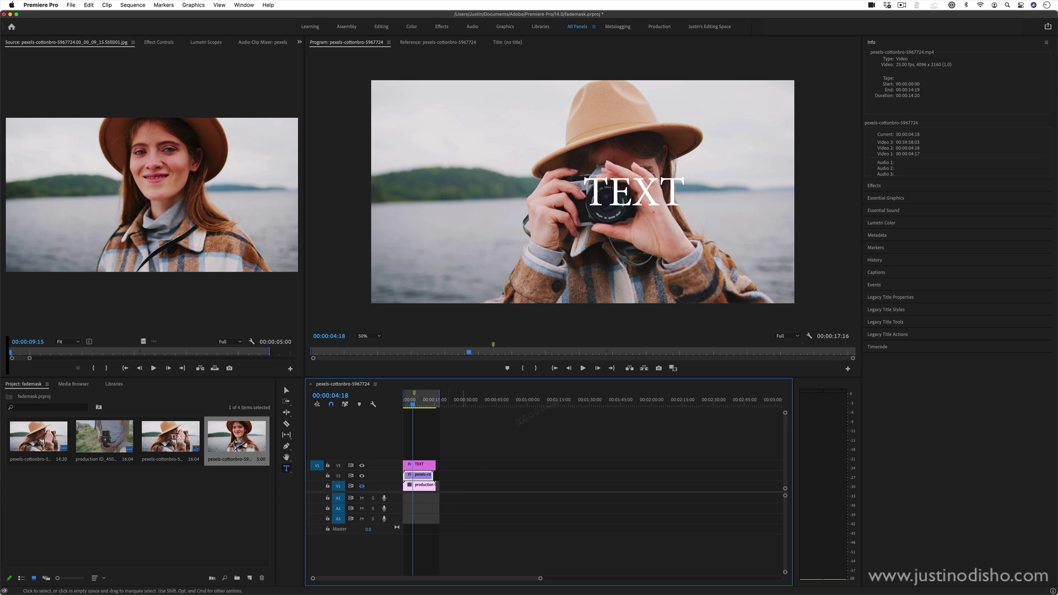
click(809, 336)
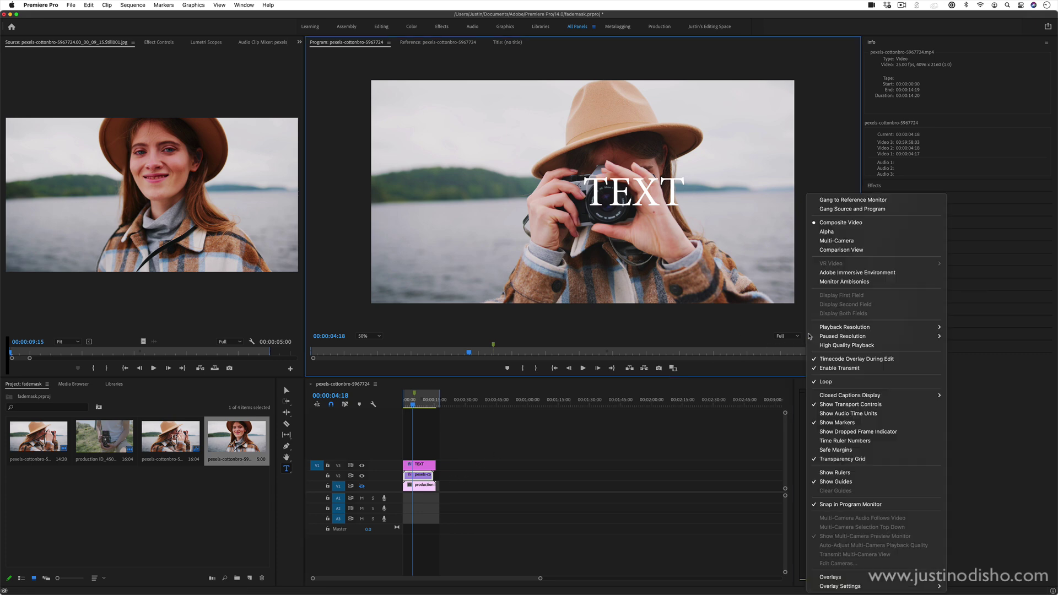
click(839, 475)
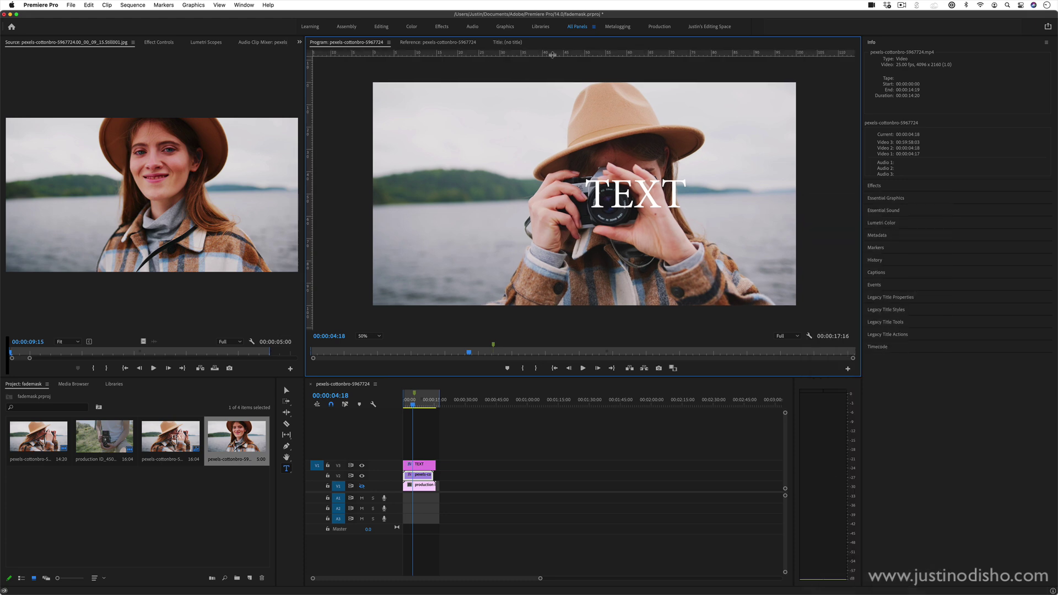
Step: Switch ruler units to Pixels, then Percent, and pull a vertical guide out near 48%
right_click(507, 55)
click(525, 62)
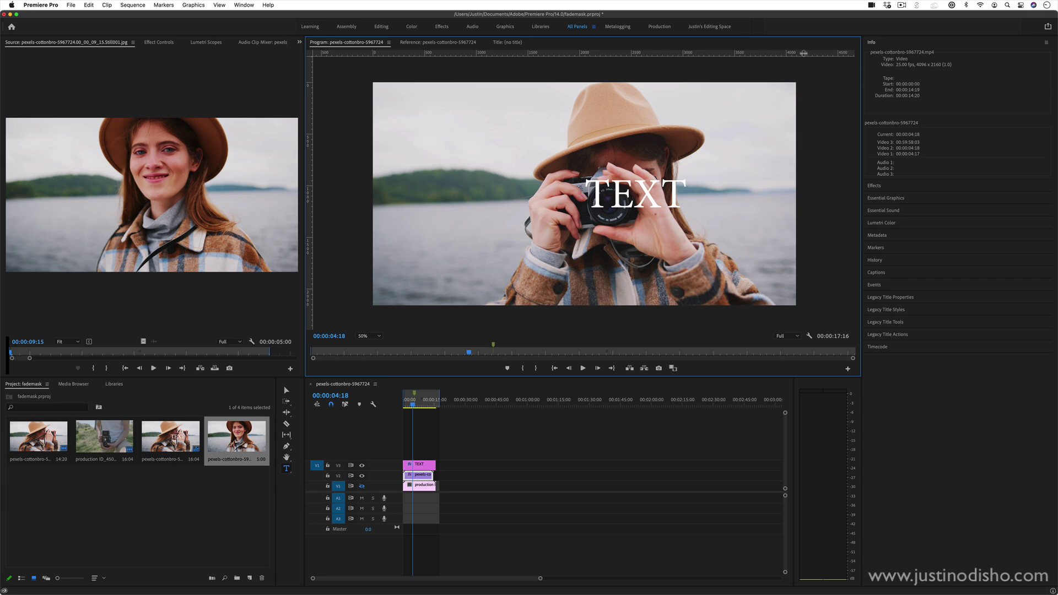
right_click(514, 54)
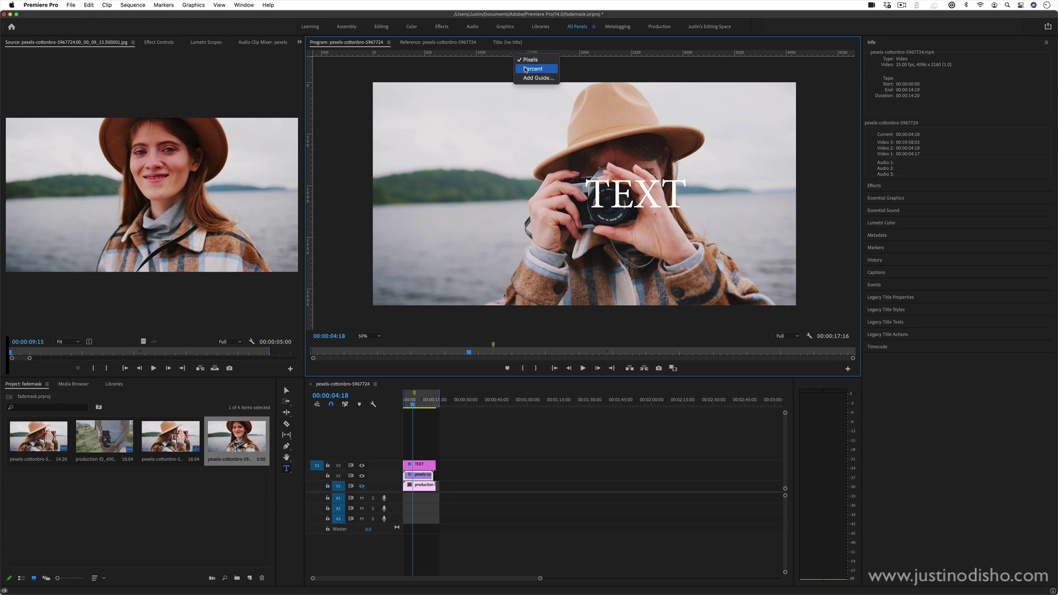
click(525, 69)
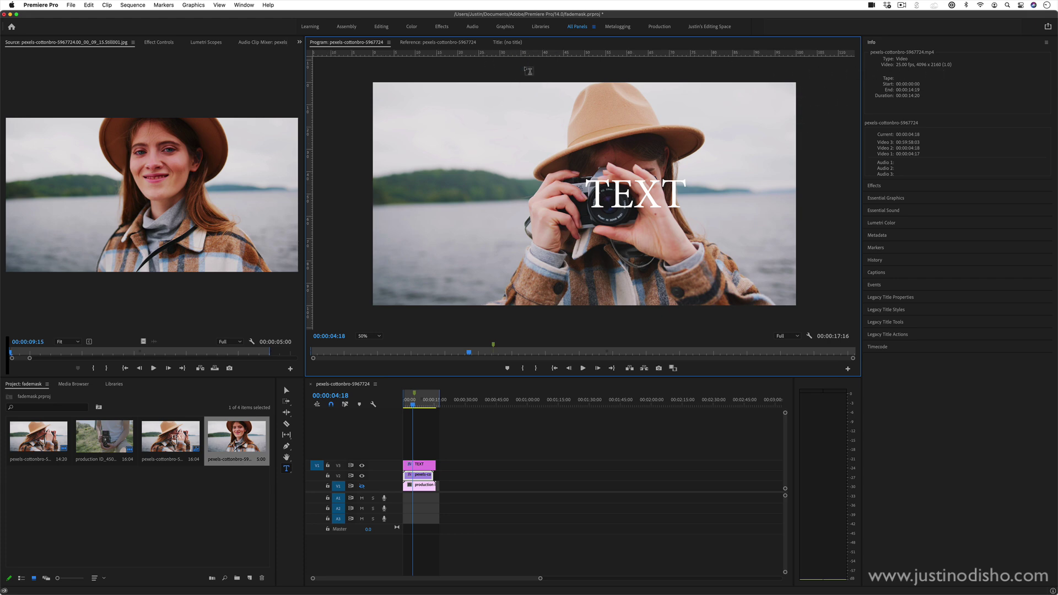
mouse_move(309, 161)
mouse_down()
mouse_move(582, 166)
mouse_move(583, 122)
mouse_move(376, 157)
mouse_move(308, 156)
mouse_up()
Step: Add a cyan vertical guide at position 50 through the Add Guide dialog
right_click(310, 154)
click(337, 182)
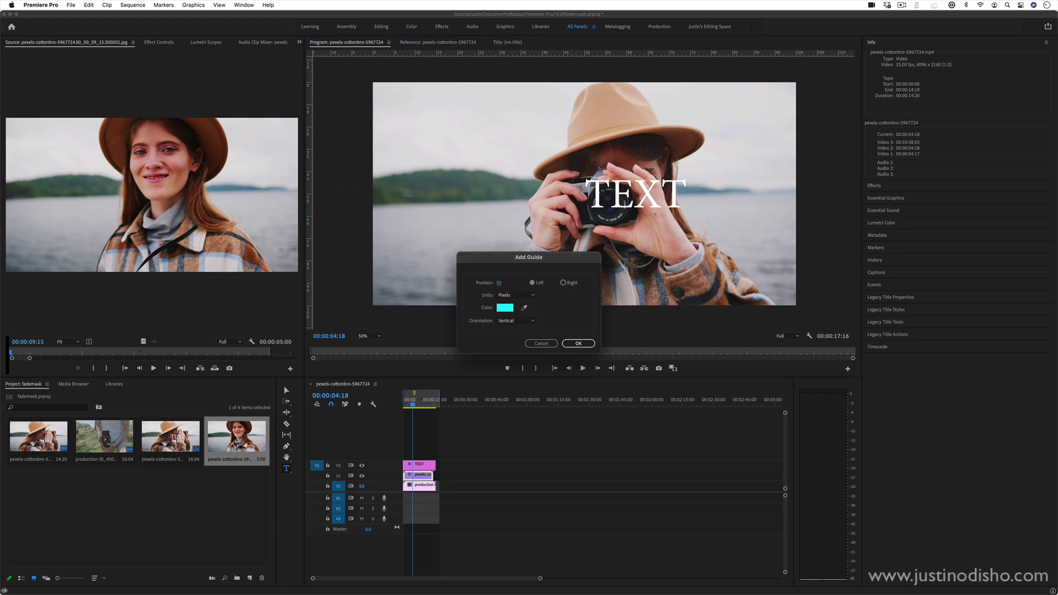
click(532, 283)
click(499, 282)
click(522, 321)
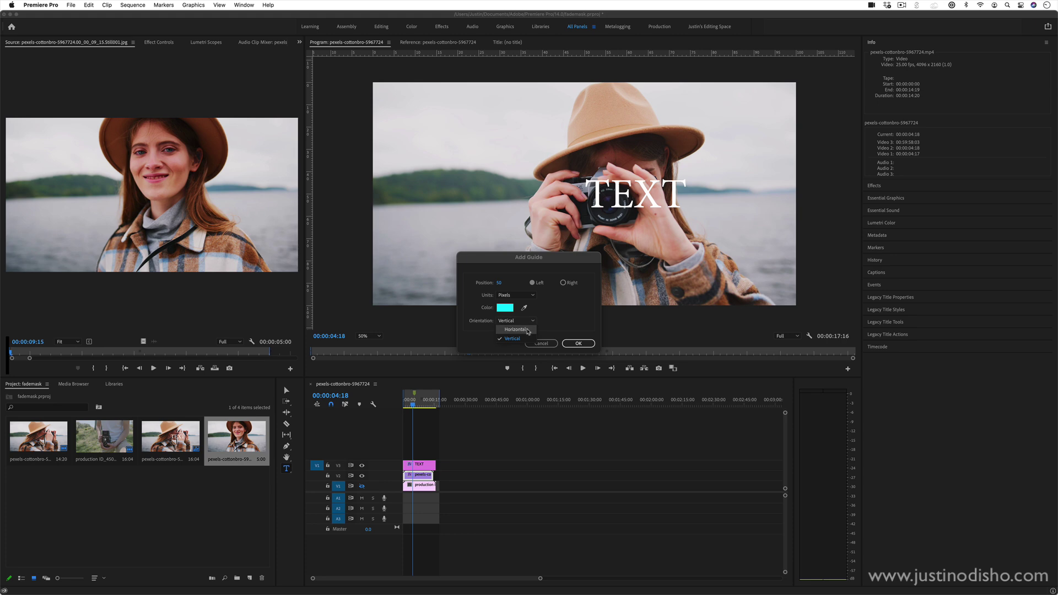
click(503, 313)
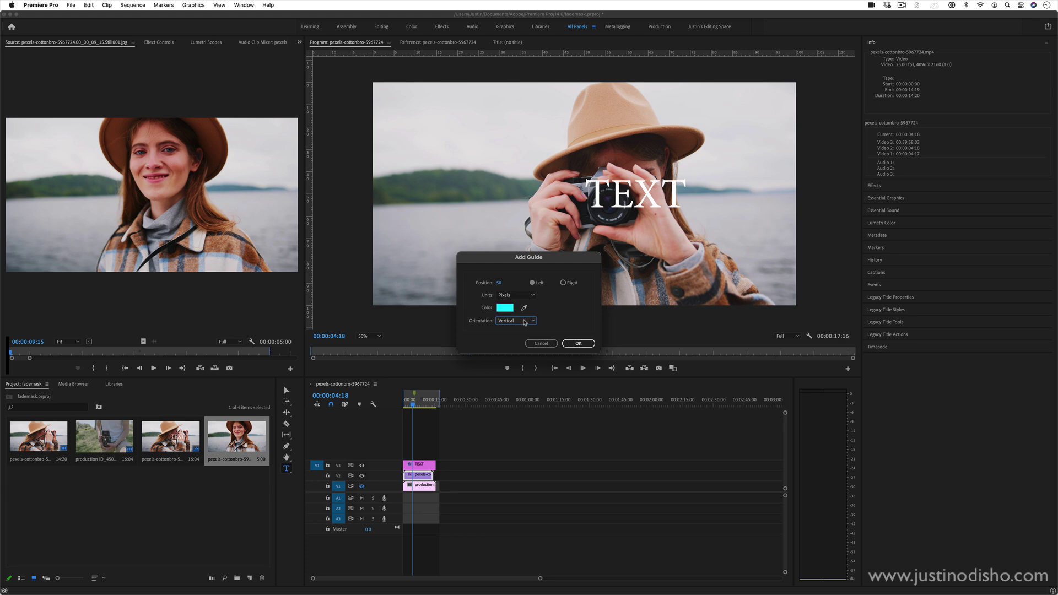
click(578, 343)
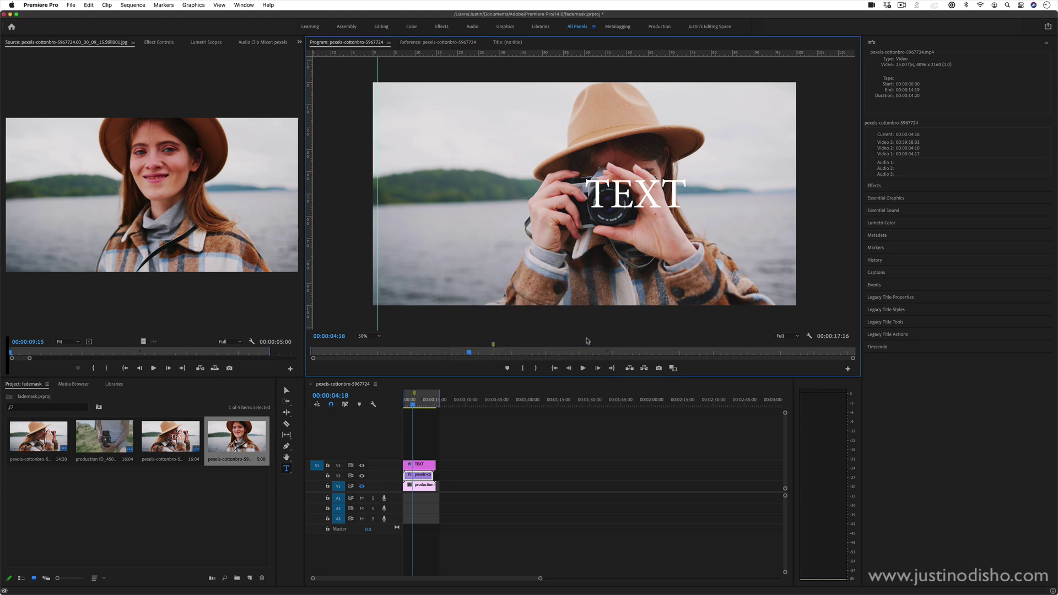
Step: Undo, then redo twice to restore the TEXT clip to its full length
key(super)
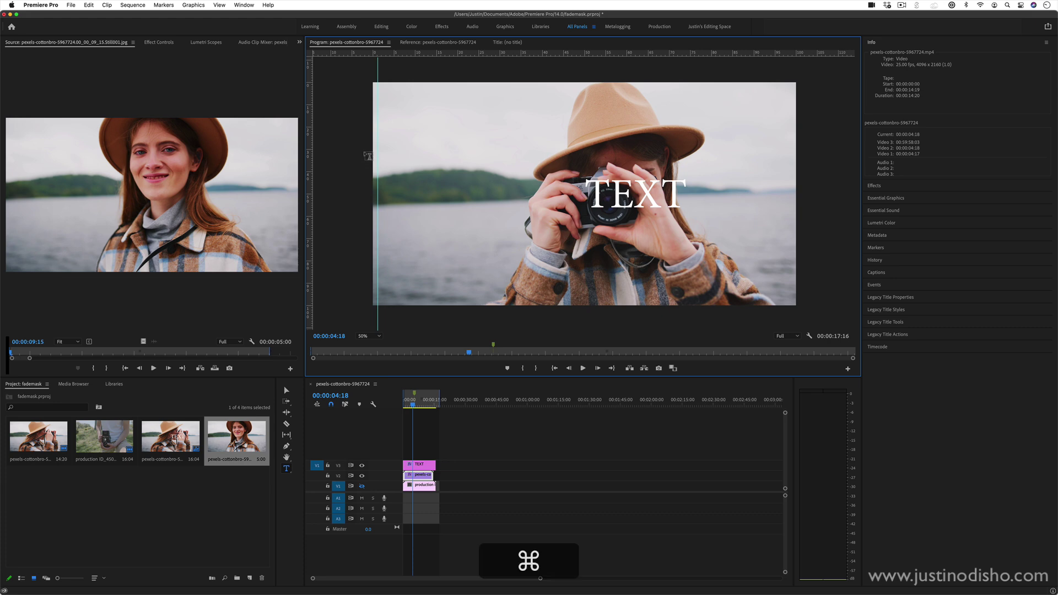
key(super+z)
key(super+z)
key(super+shift+z)
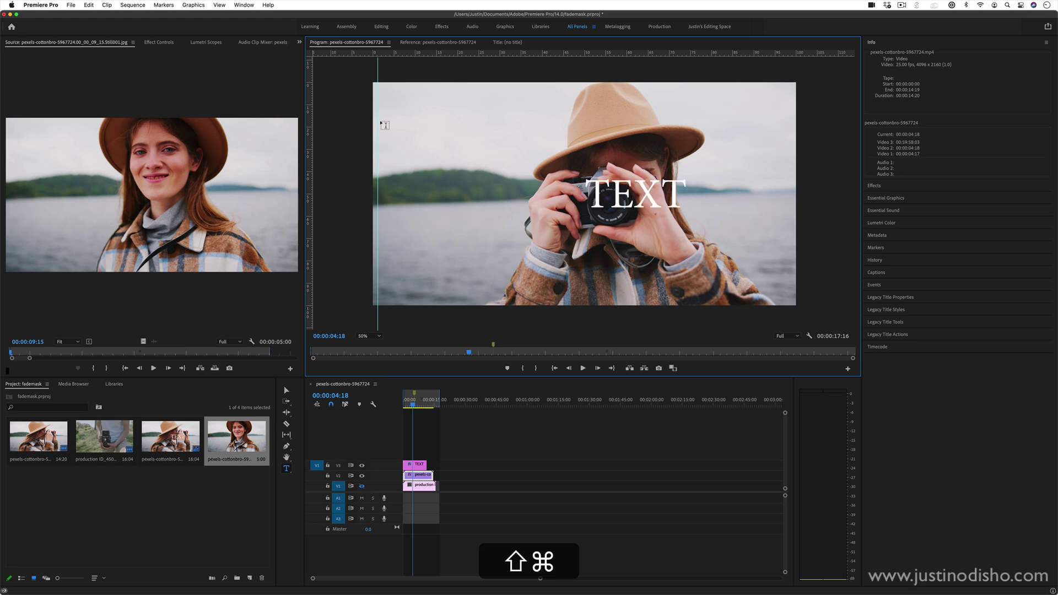
key(super+shift+z)
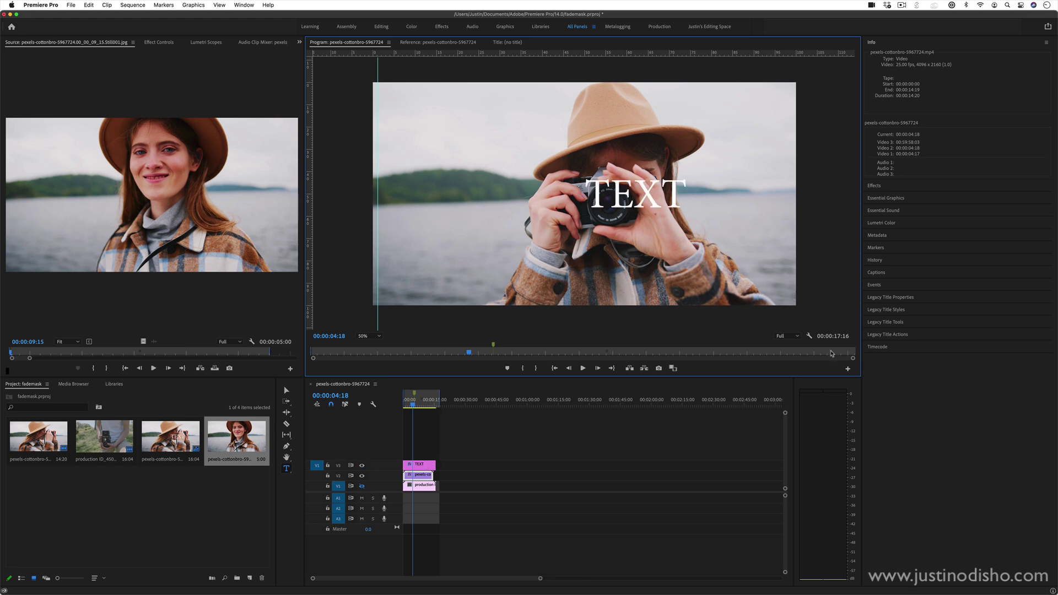
Step: Add a second vertical guide at 50 with units set to Percent
click(809, 336)
click(791, 295)
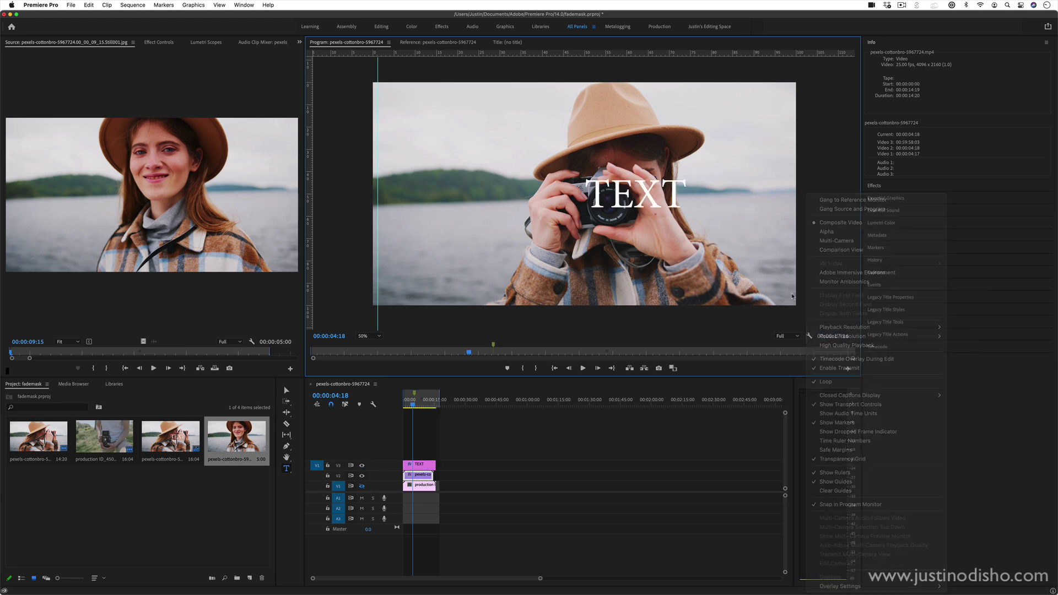
right_click(314, 231)
click(346, 259)
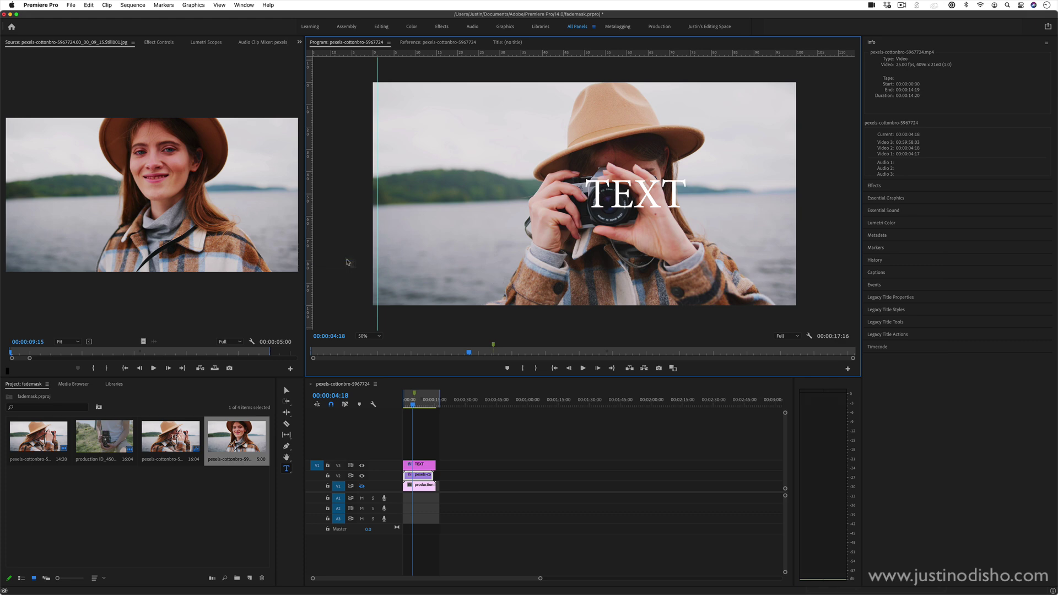
click(515, 295)
click(507, 304)
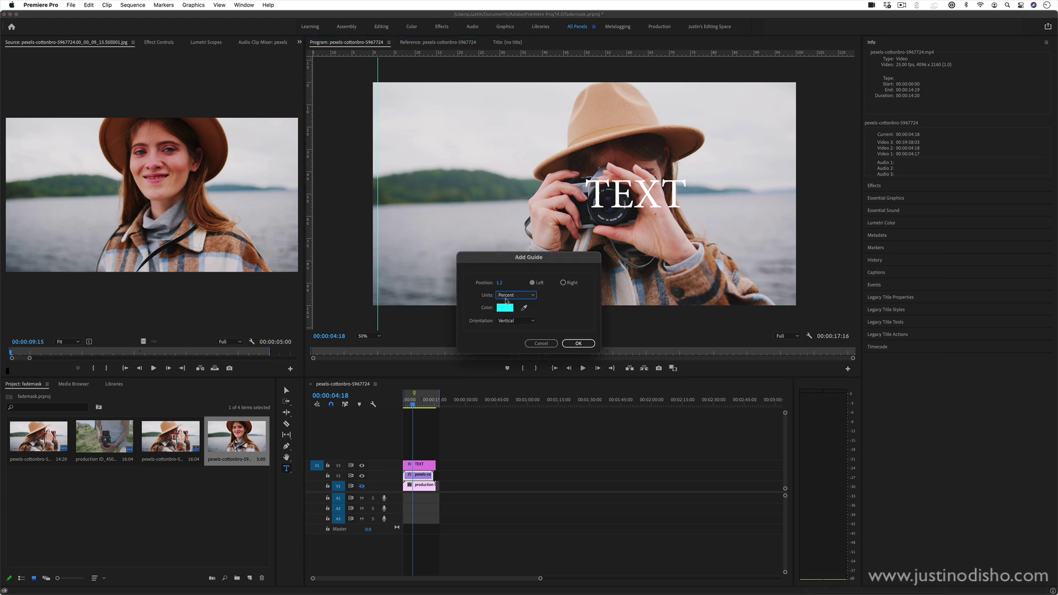
click(500, 283)
key(Return)
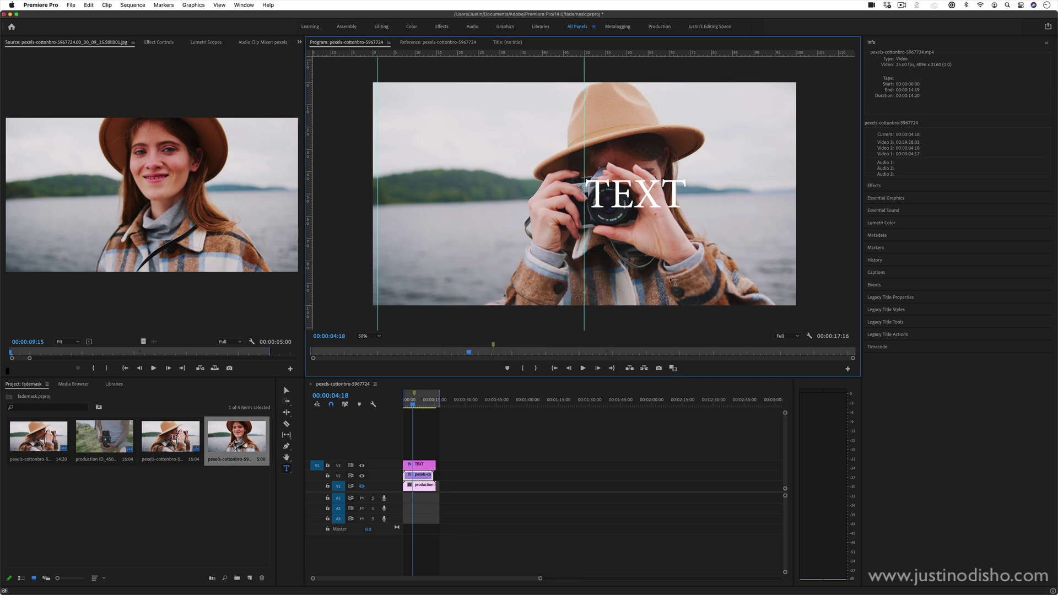
Step: Select the TEXT clip on V3 and drag the title up and left
click(422, 465)
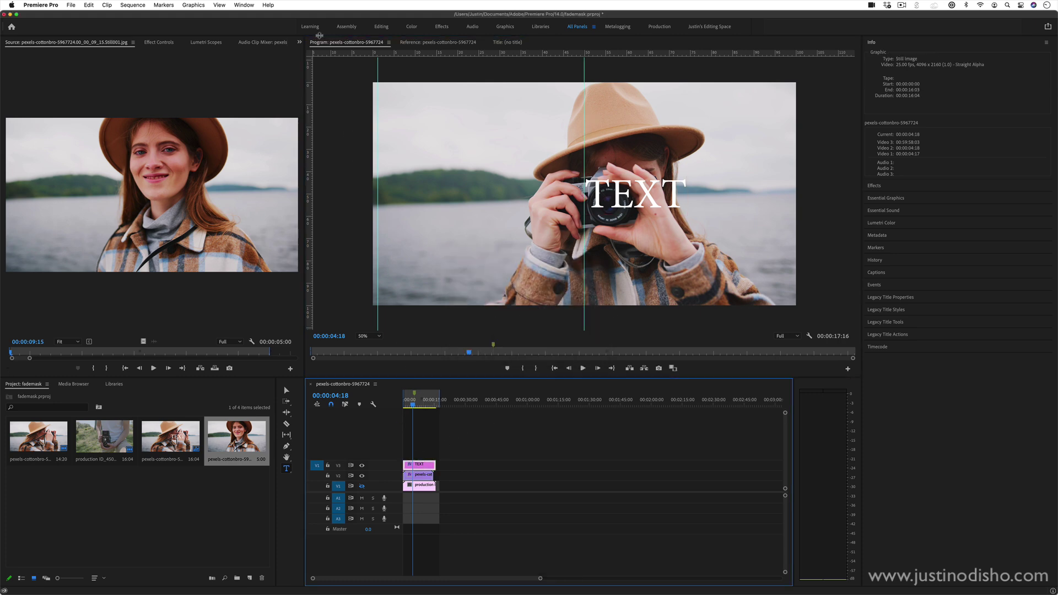
click(286, 390)
drag(650, 174, 455, 174)
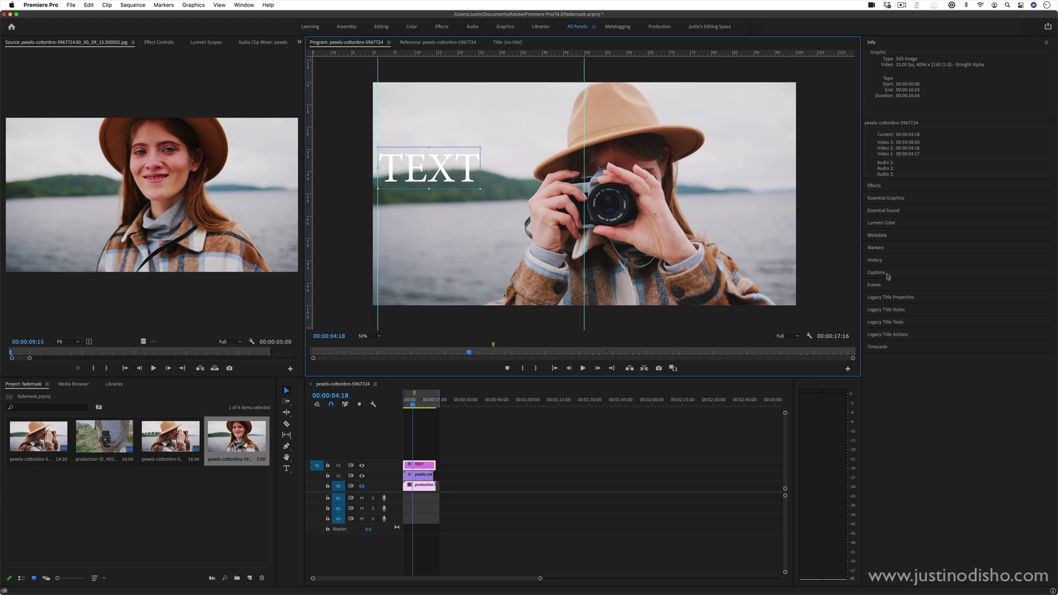
Step: In Essential Graphics align TEXT vertically and horizontally centred, then snap it to the centre guide
click(886, 198)
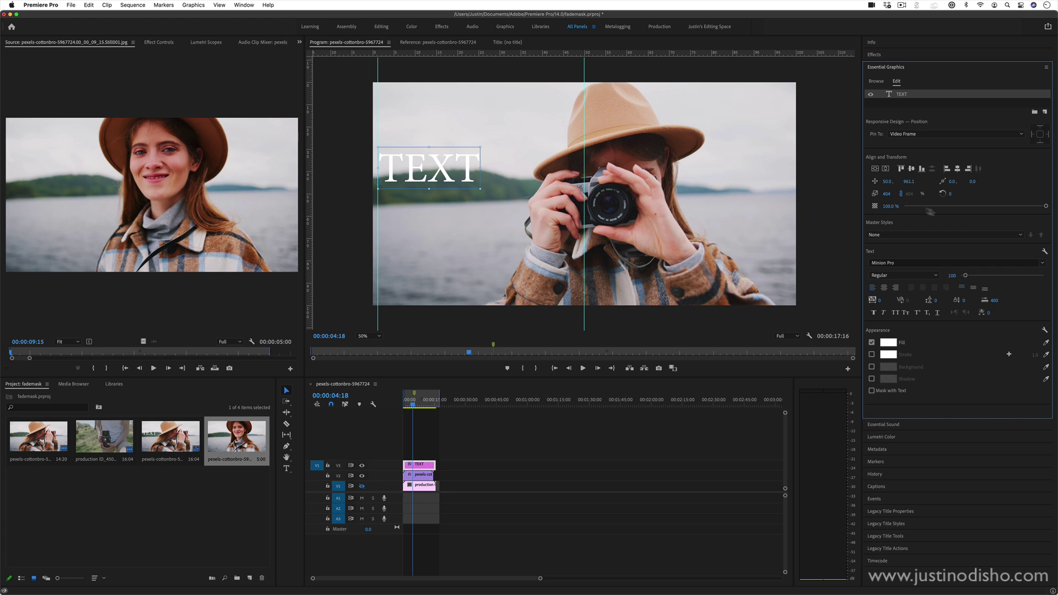
click(911, 170)
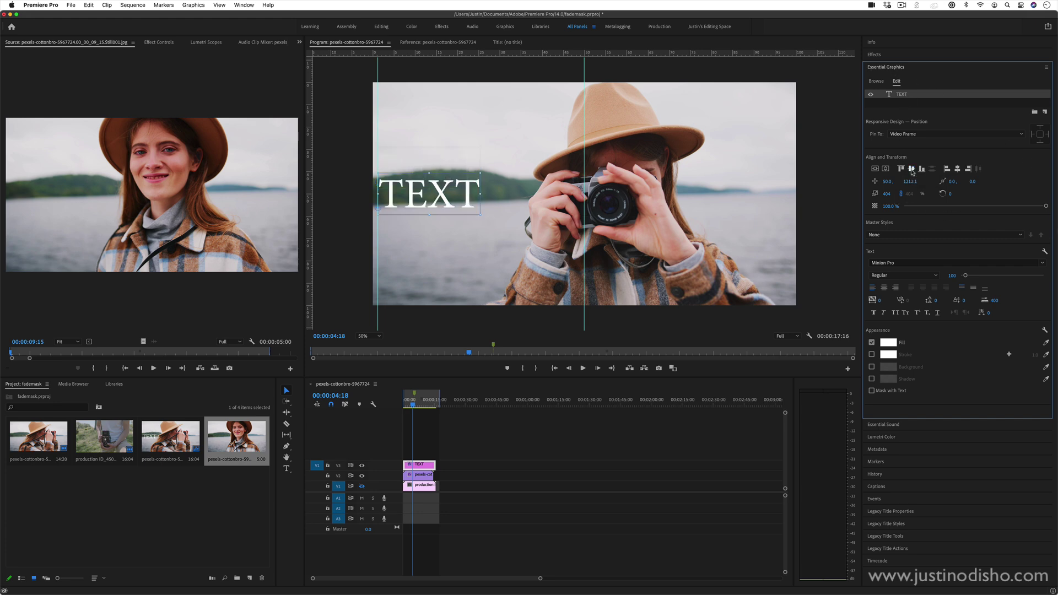
click(955, 169)
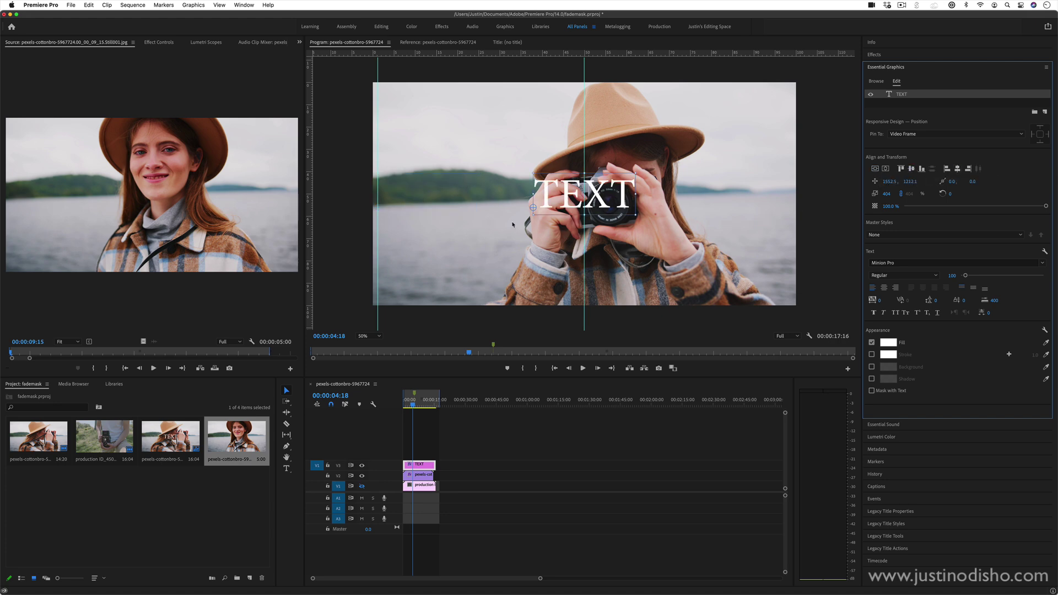
drag(576, 193, 582, 193)
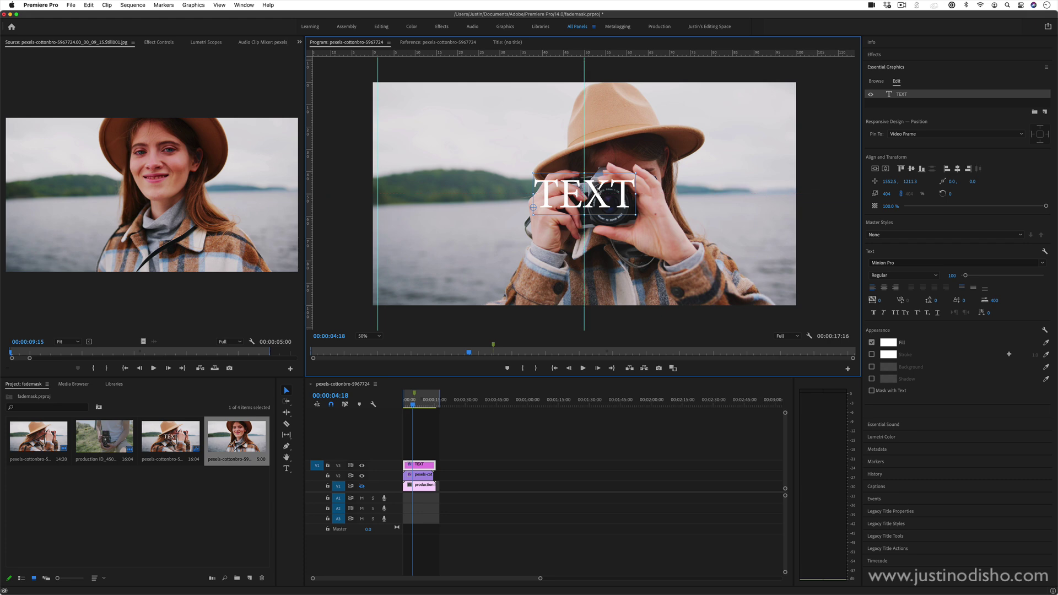
mouse_move(602, 186)
mouse_down()
mouse_move(544, 138)
mouse_move(552, 98)
mouse_move(566, 291)
mouse_move(602, 169)
mouse_move(601, 191)
mouse_up()
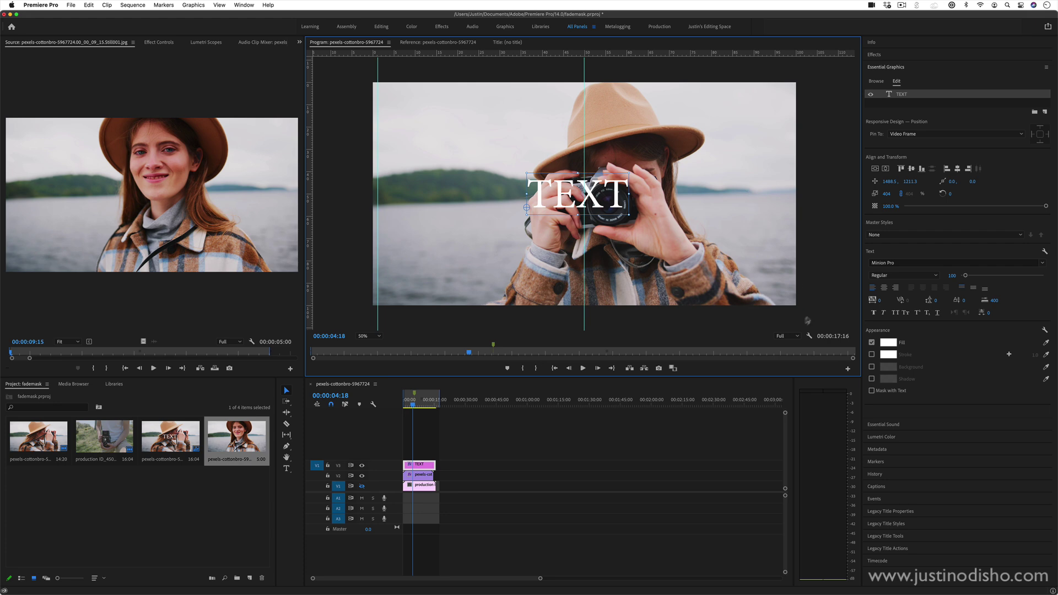
click(809, 336)
mouse_move(809, 336)
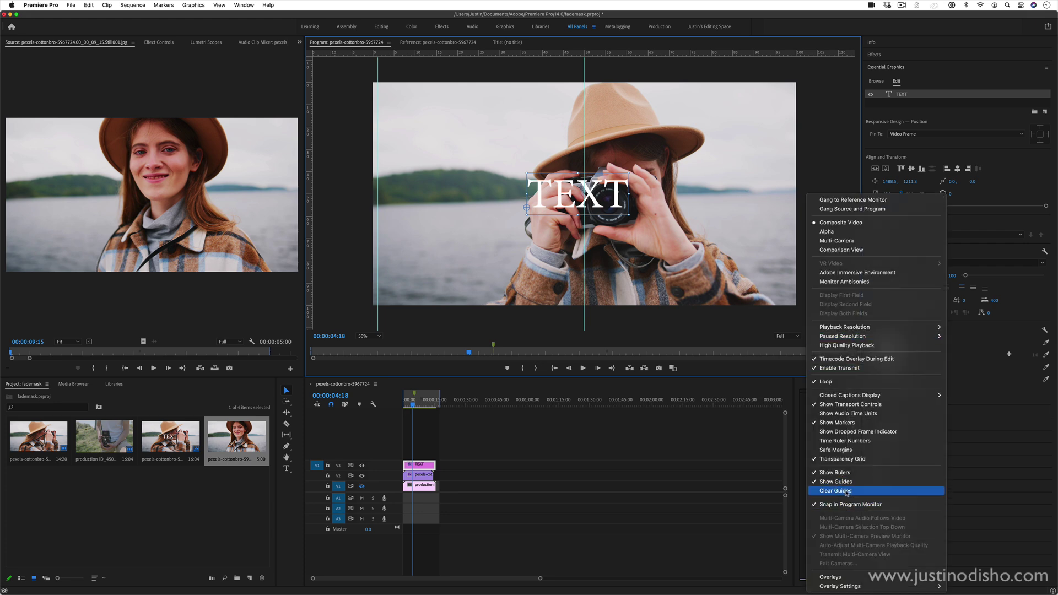
Step: Clear all guides from the Program monitor
click(846, 491)
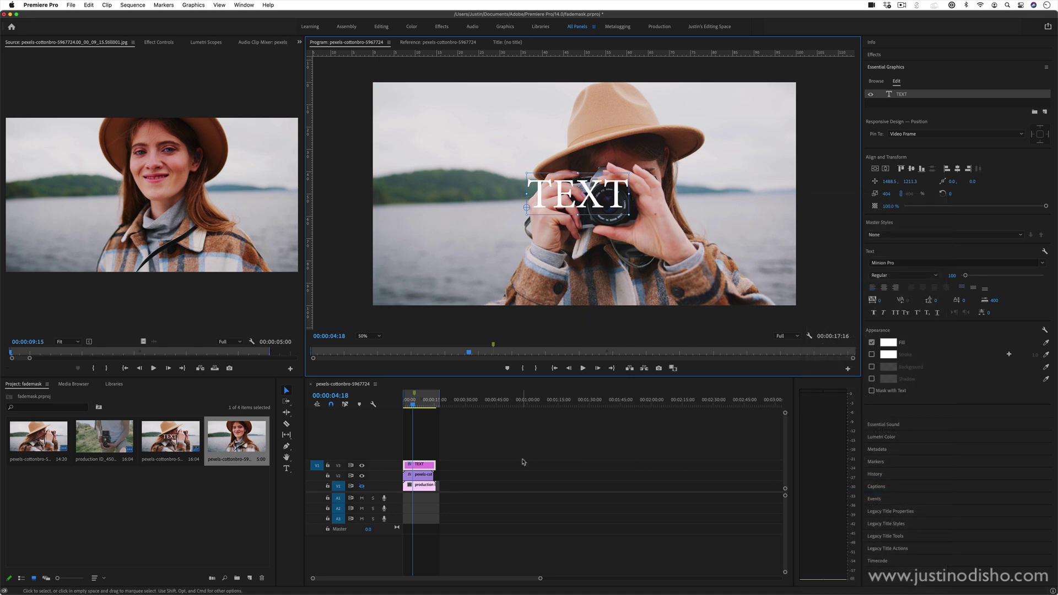
right_click(780, 53)
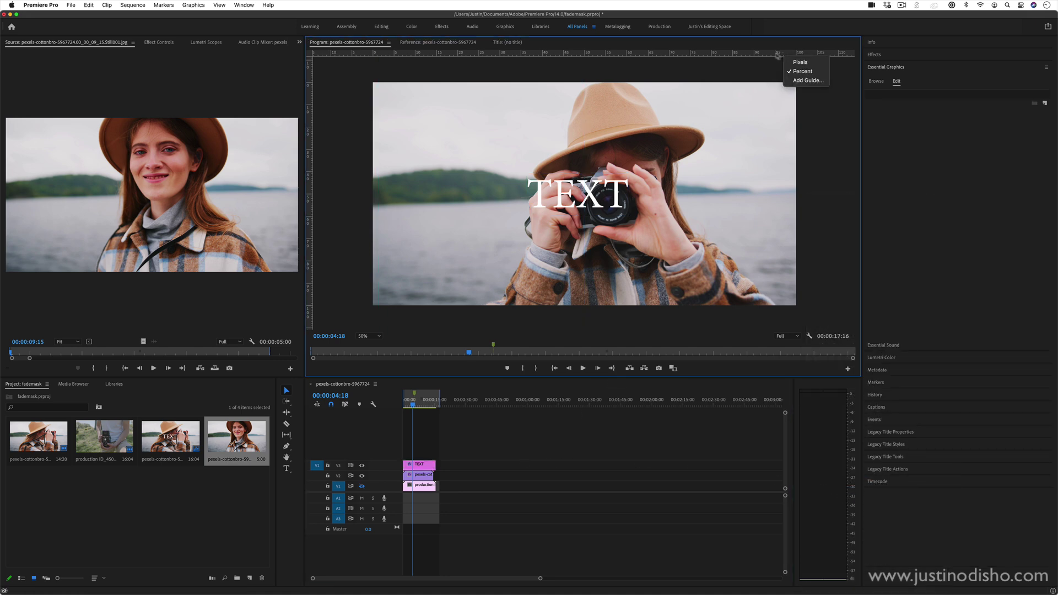
click(778, 57)
Step: Turn on Safe Margins and move the playhead to 00:00:07:21
click(808, 335)
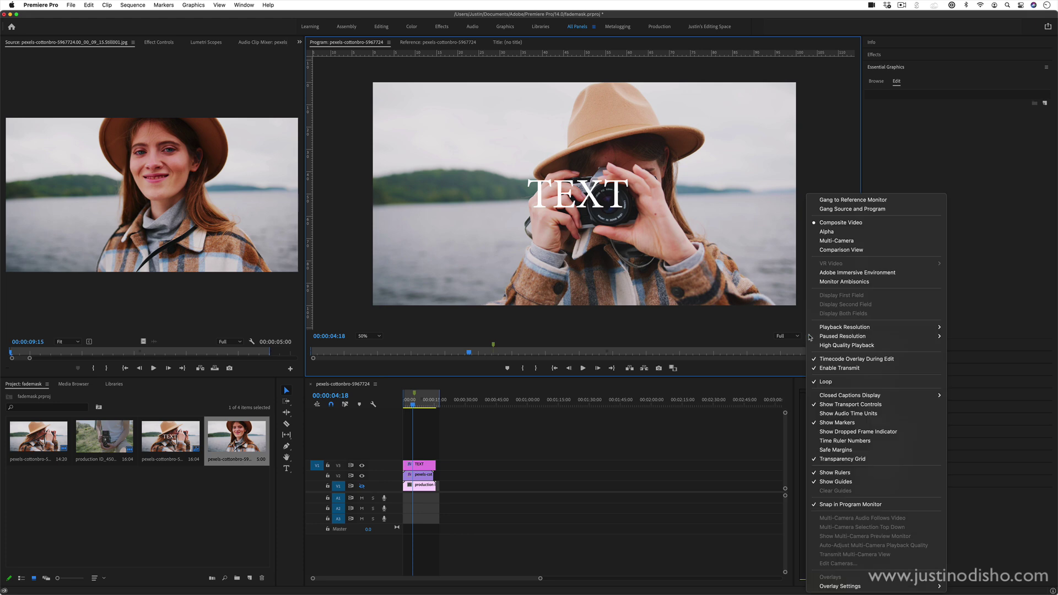
click(844, 441)
click(809, 335)
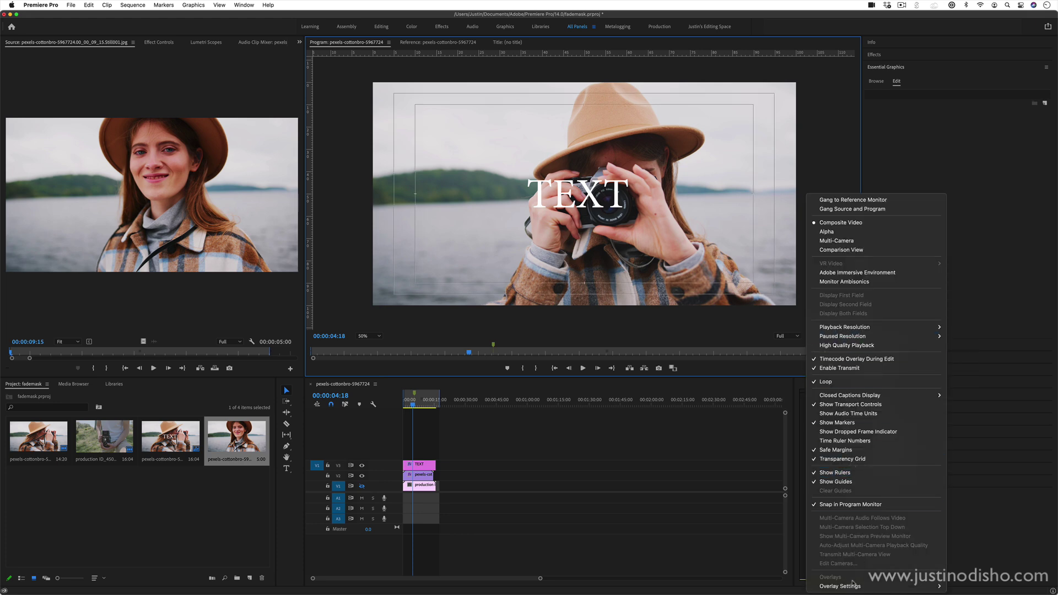
mouse_move(876, 587)
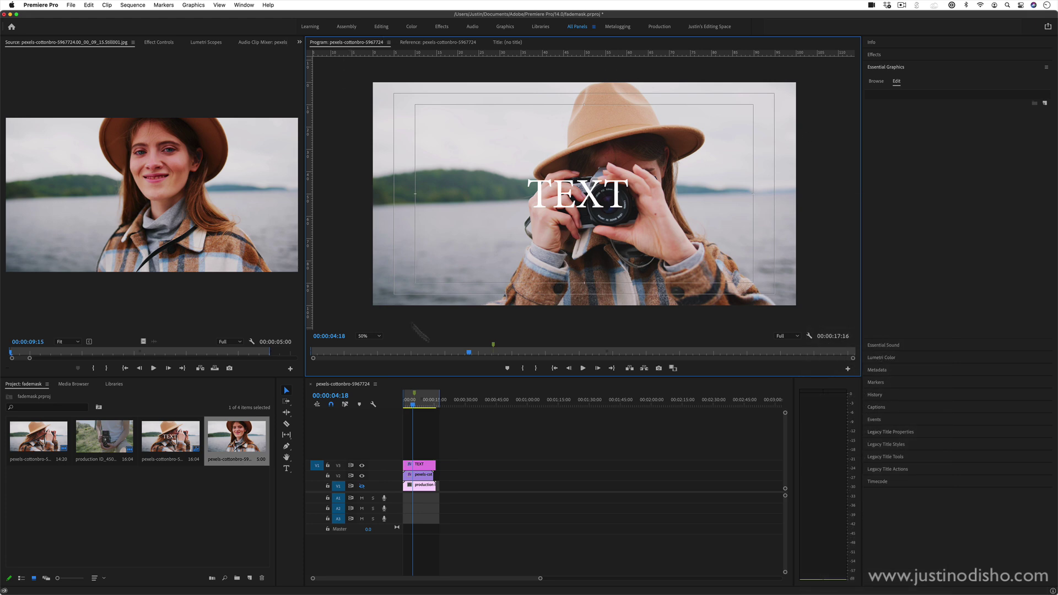
click(575, 353)
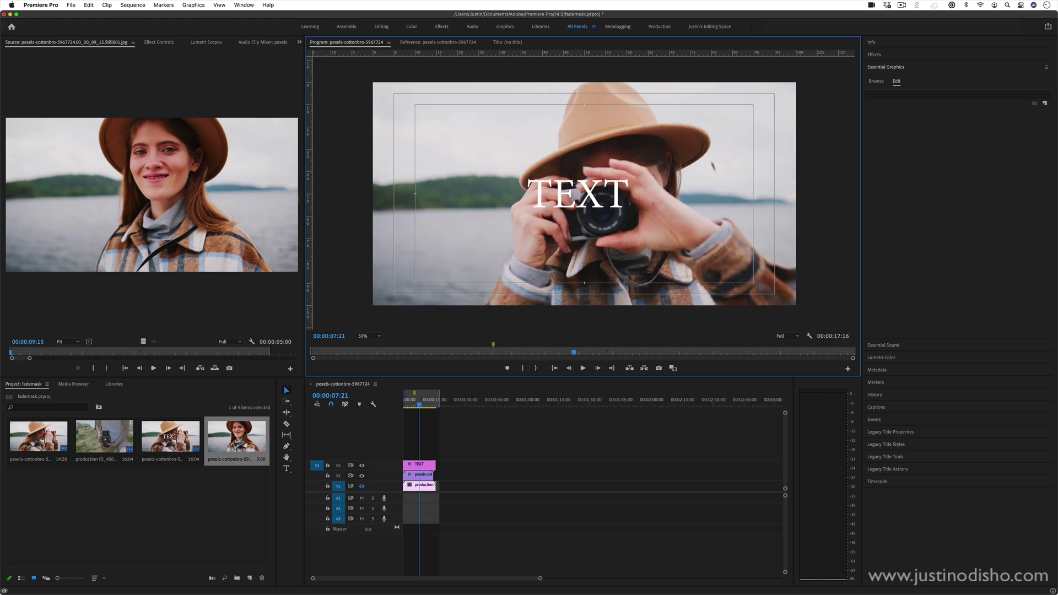
Step: Cancel the Button Editor unchanged and flip between Reference and Program views, ending on Program
click(847, 369)
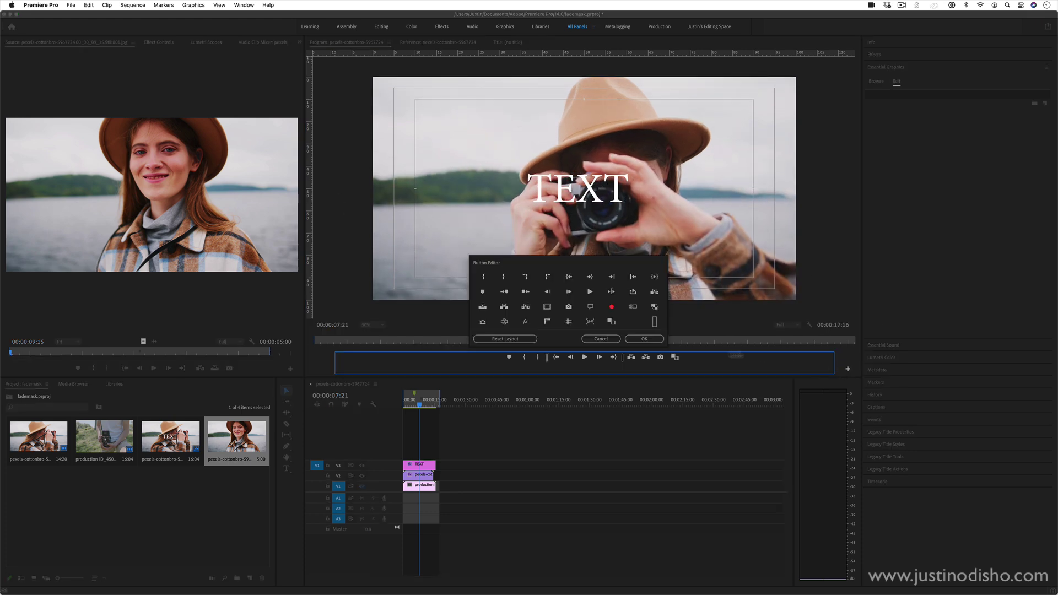
click(595, 339)
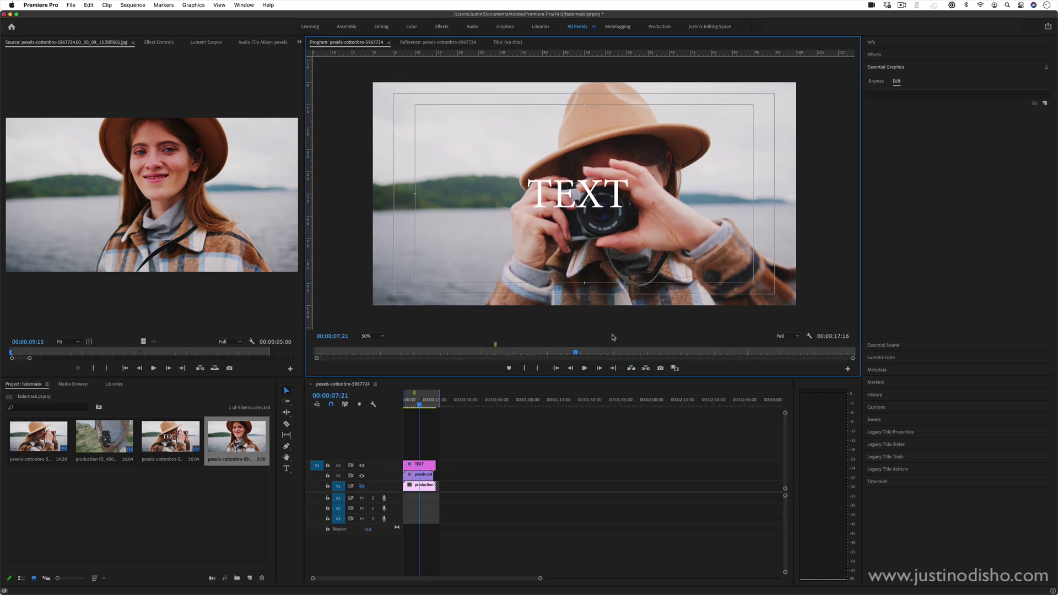
click(430, 44)
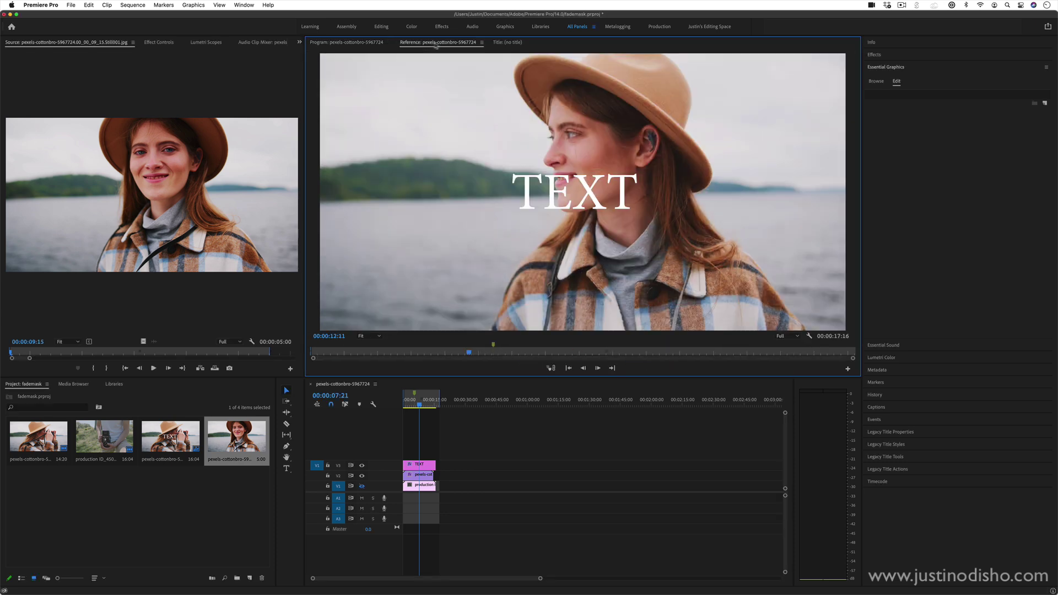
click(355, 43)
click(435, 42)
click(365, 42)
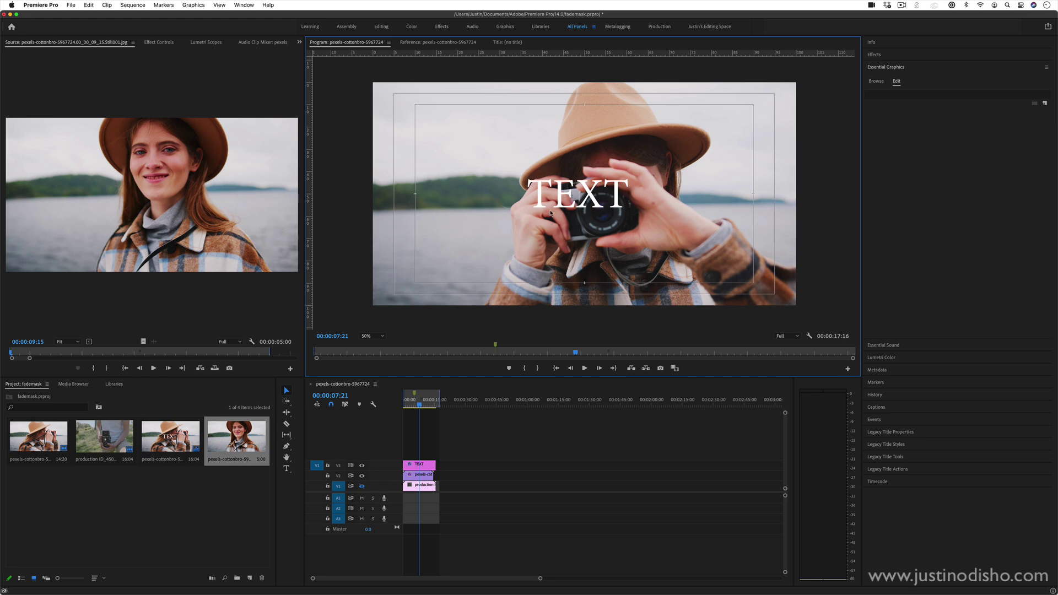
Step: Collapse Essential Graphics, play the Source clip to 00:00:11:15, and focus the timeline
click(892, 67)
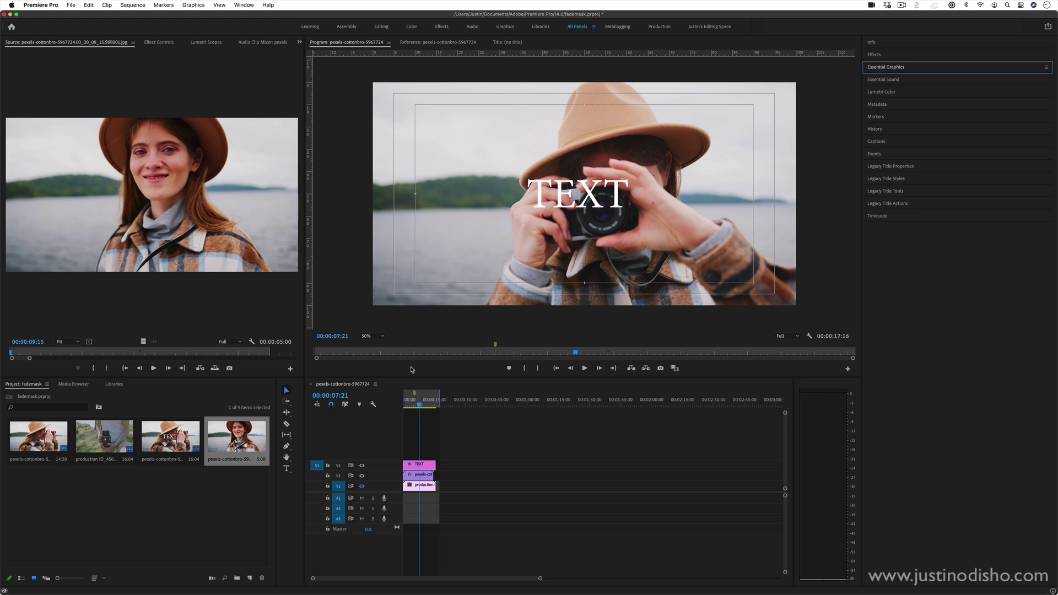
click(177, 310)
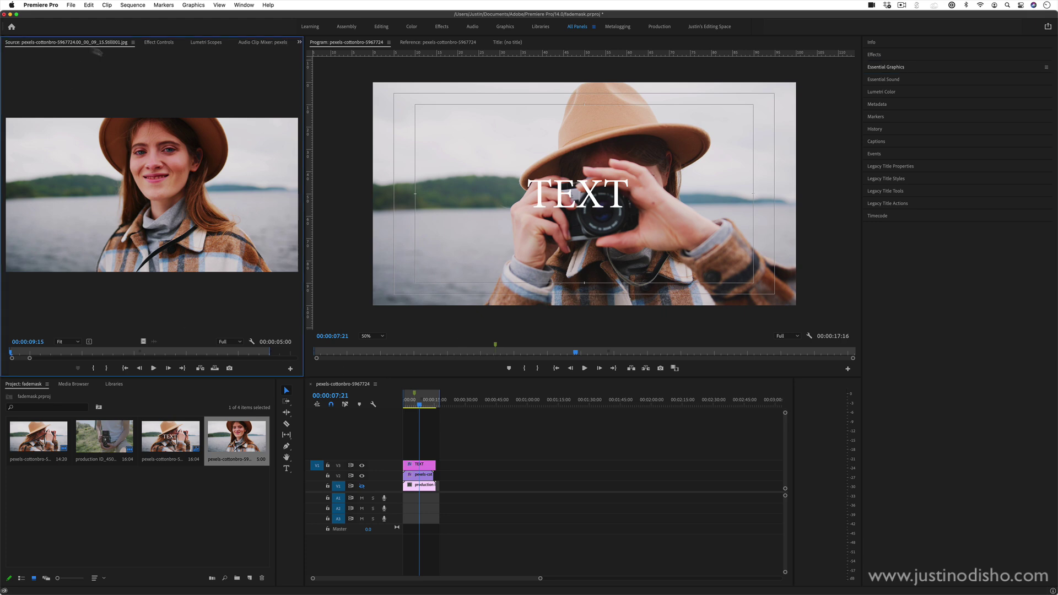
click(153, 368)
click(79, 560)
key(shift+3)
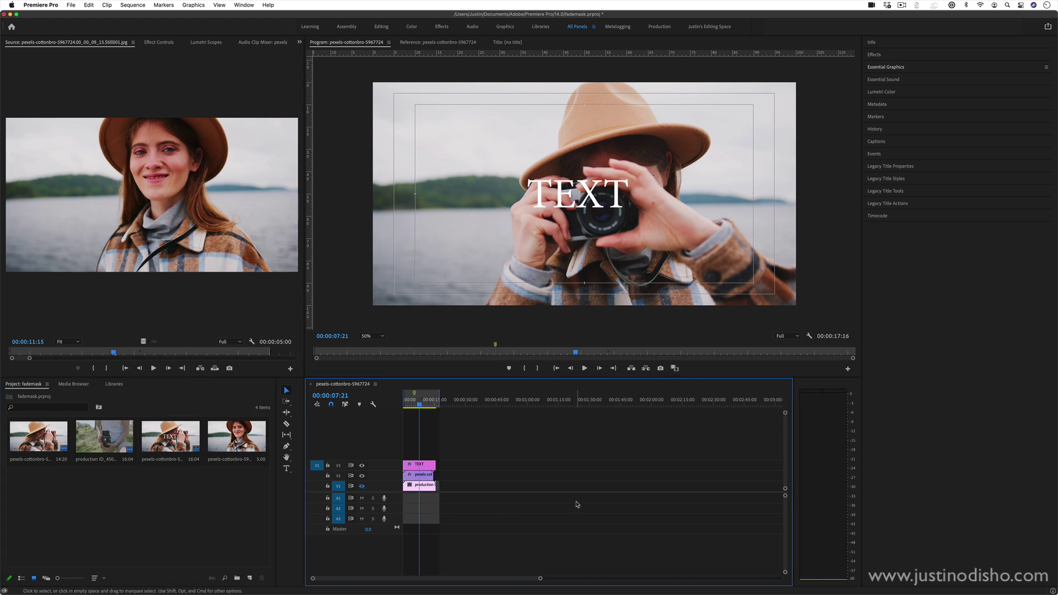